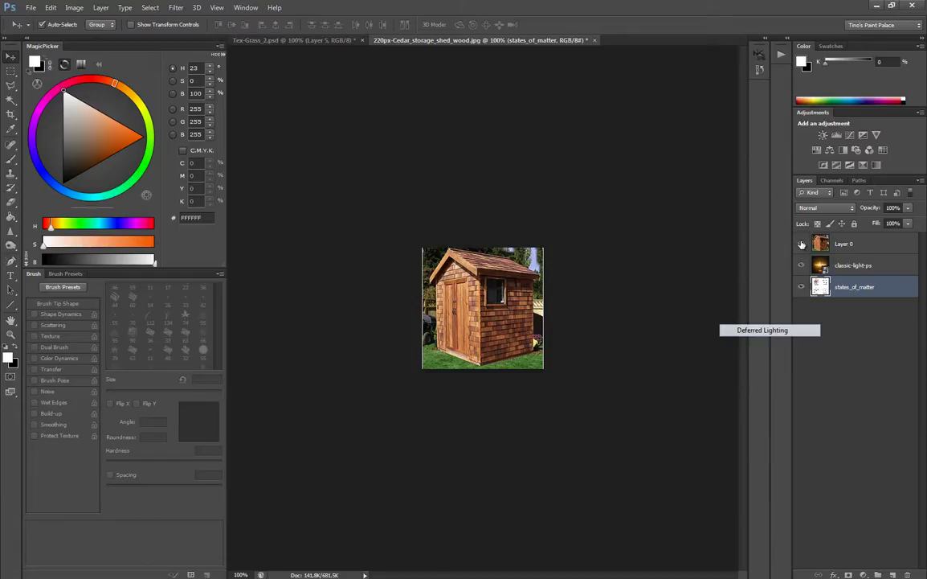
# - Hide Layer 0, classic-light-ps and states_of_matter in the cedar shed image
pyautogui.click(801, 244)
pyautogui.click(801, 265)
pyautogui.click(801, 287)
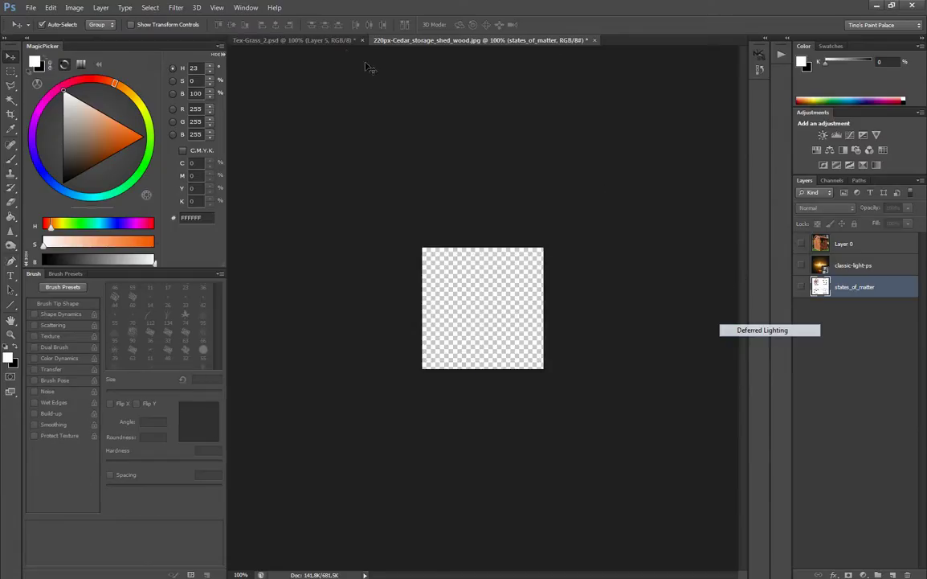
# - Switch to Tex-Grass_2.psd and show Layer 5 over the grass_c-diffuse background, with Layer 9 hidden
pyautogui.click(330, 41)
pyautogui.scroll(-1, 764, 386)
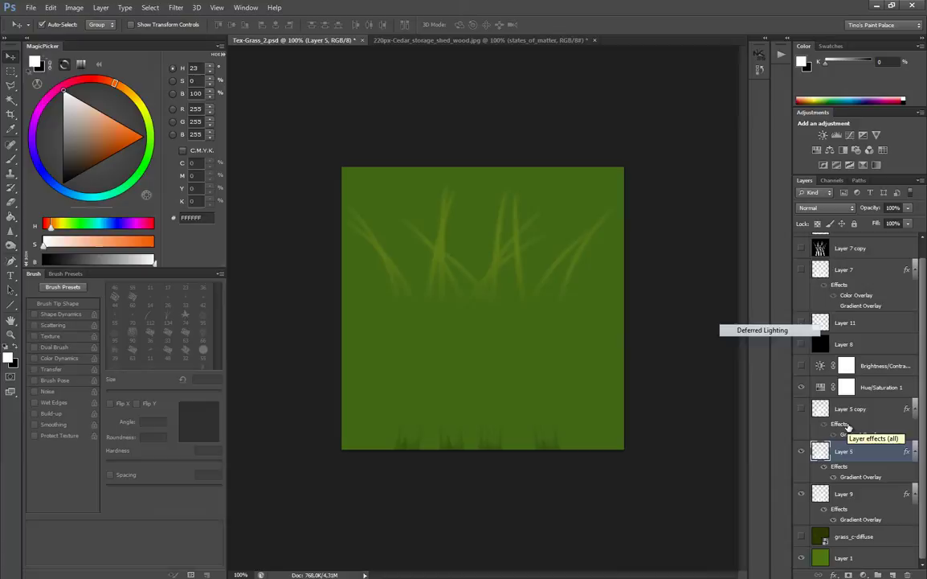
pyautogui.click(801, 451)
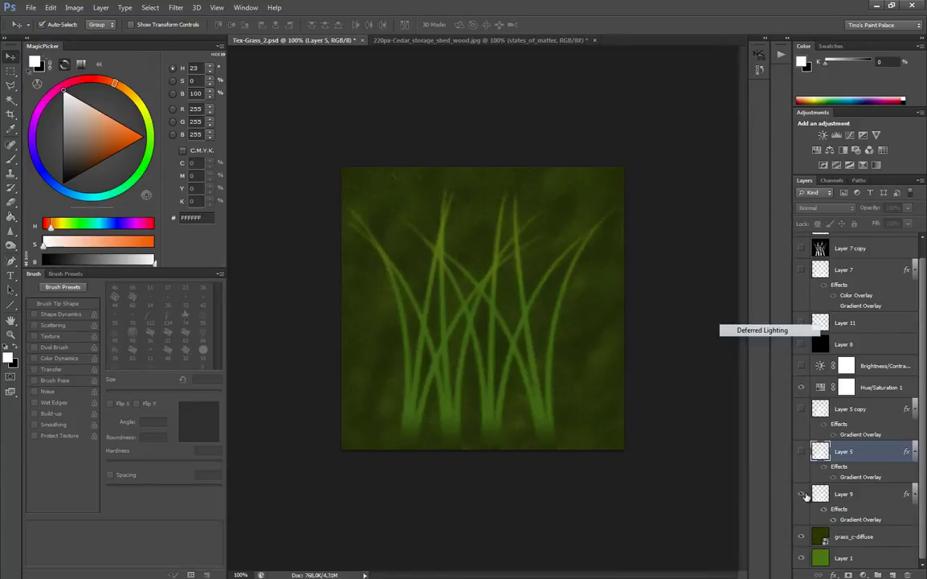
pyautogui.click(801, 494)
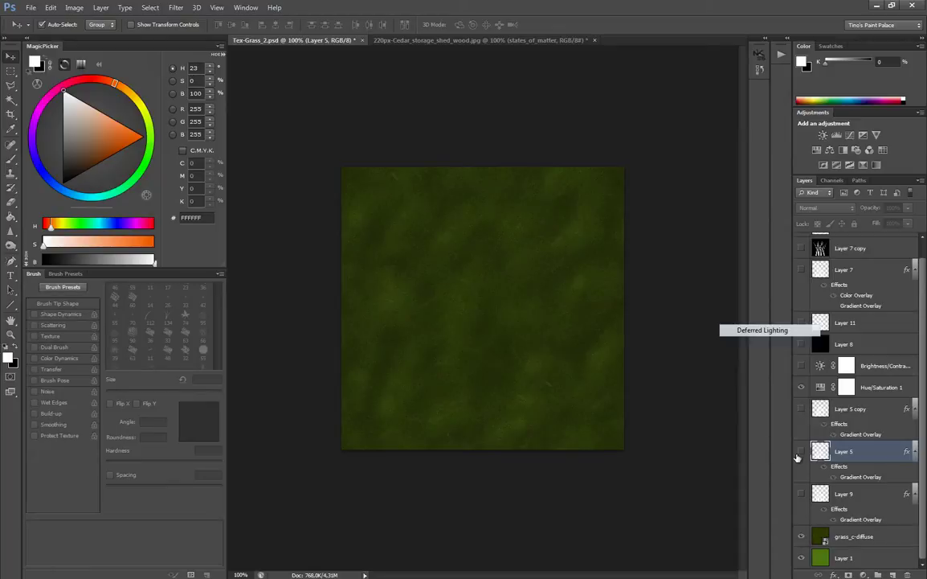
pyautogui.click(801, 452)
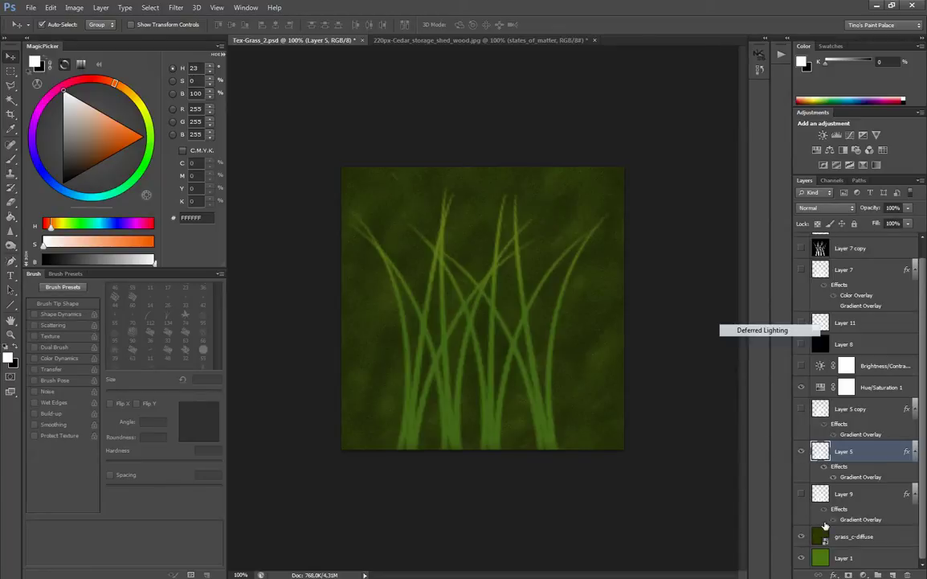
# - Examine Layer 5's Gradient Overlay effect and the color stops of its custom gradient
pyautogui.doubleClick(871, 447)
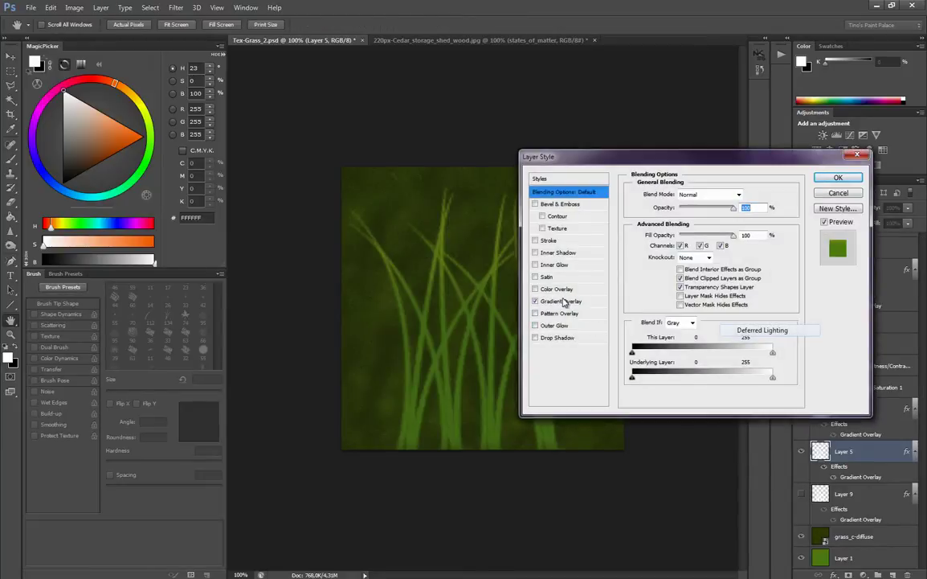
pyautogui.click(574, 298)
pyautogui.click(697, 219)
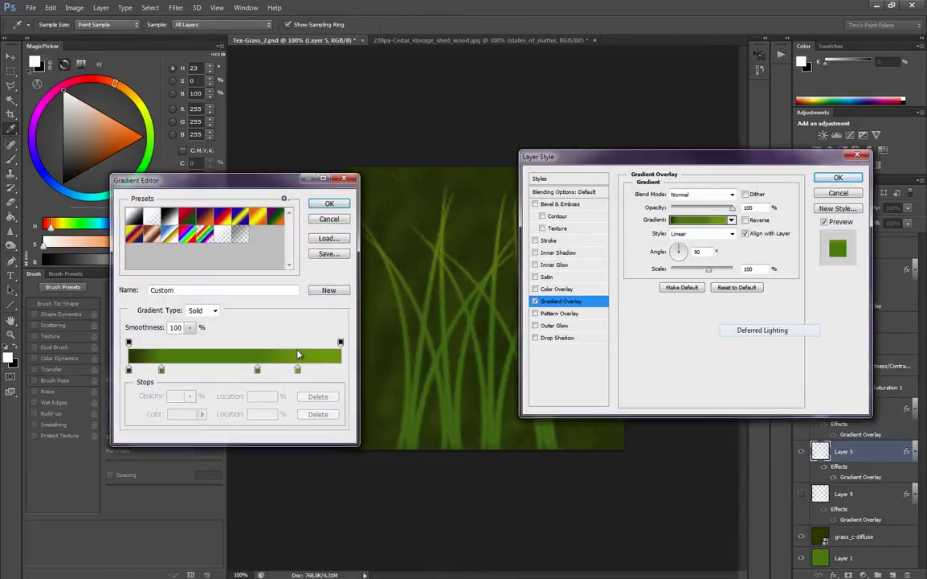
pyautogui.click(328, 206)
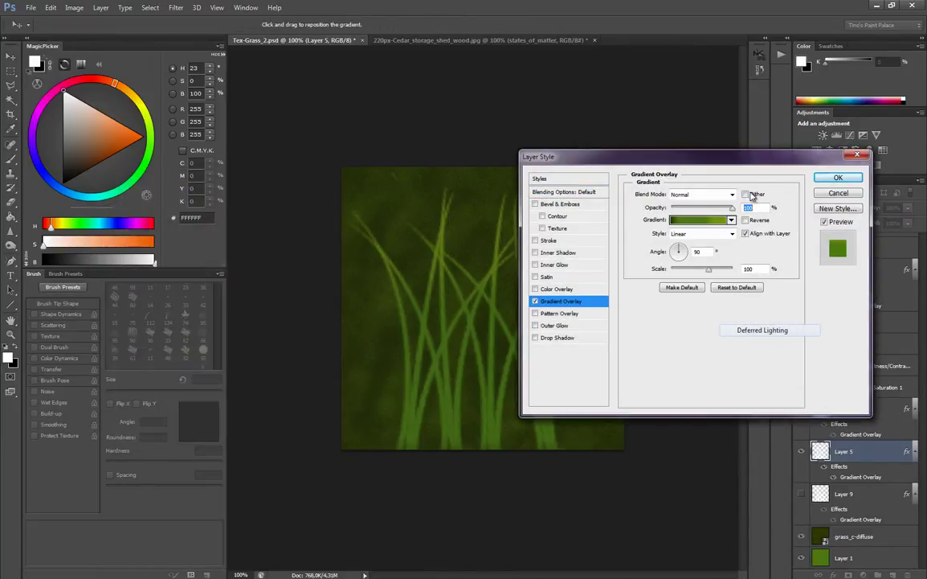
pyautogui.click(836, 178)
# - Duplicate Layer 5, hide the original and erase the entire contents of the copy
pyautogui.press('b')
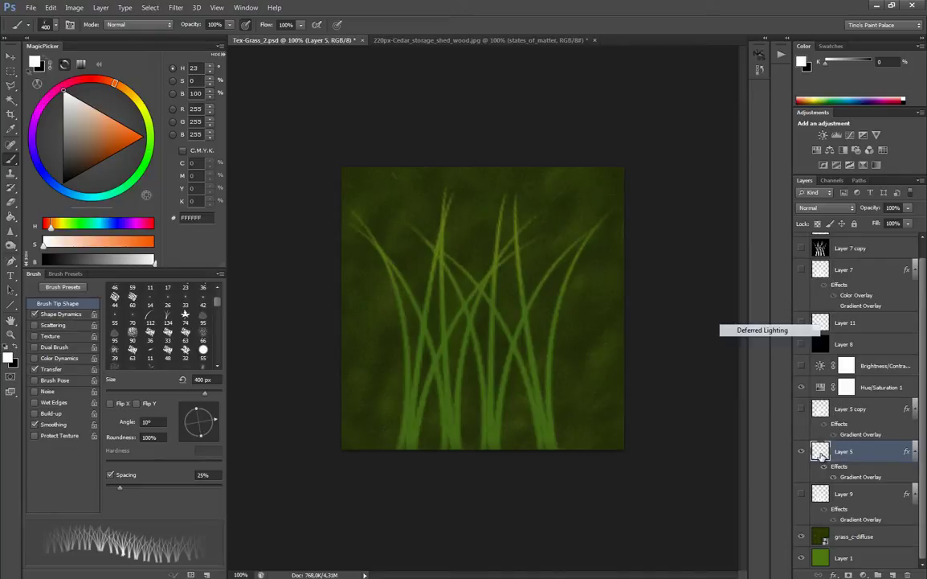
pyautogui.hotkey('ctrl', 'j')
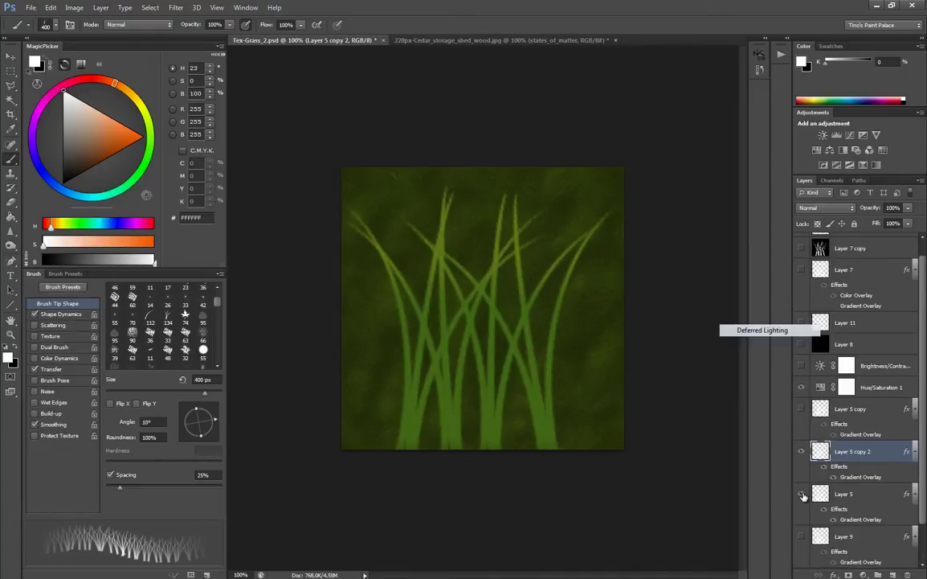
pyautogui.click(803, 495)
pyautogui.hotkey('ctrl', 'a')
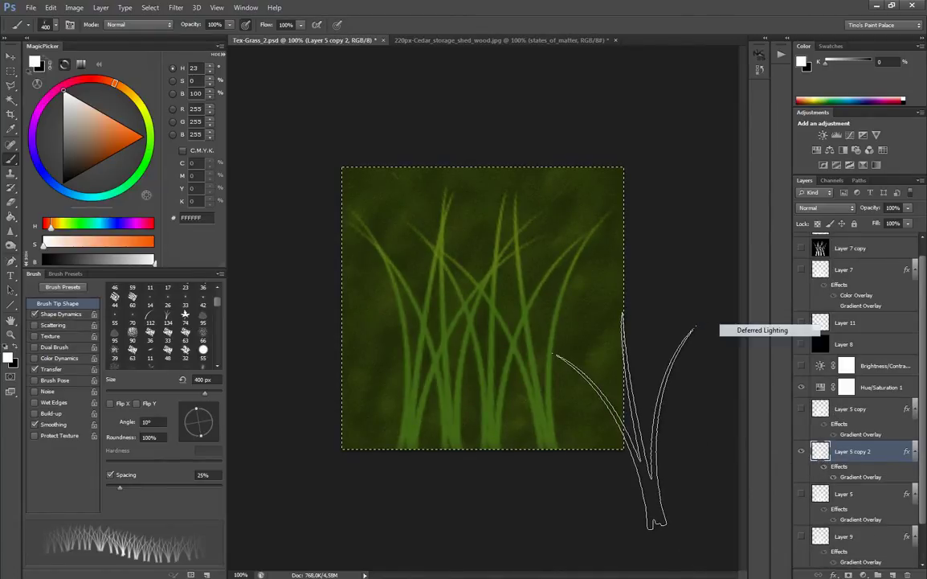
pyautogui.press('Delete')
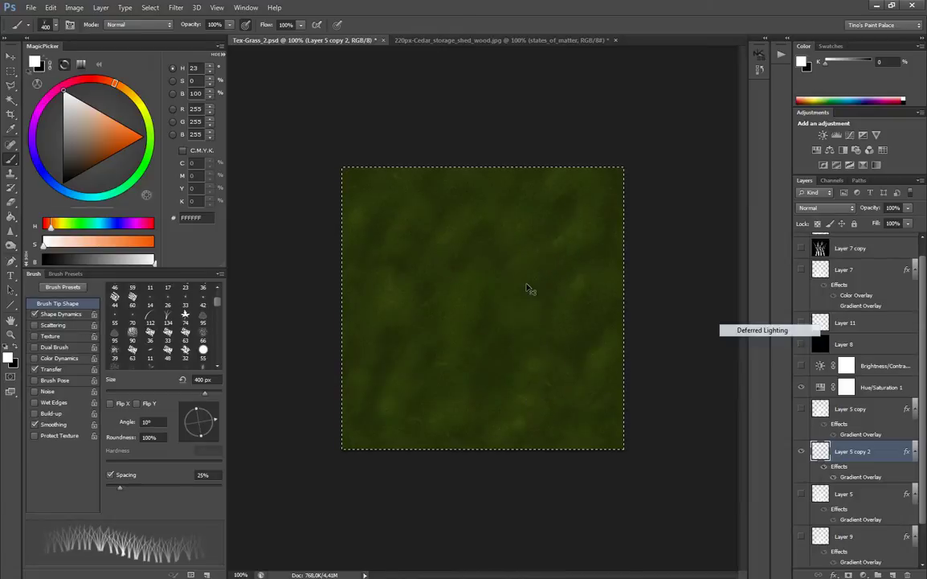
pyautogui.hotkey('ctrl', 'd')
# - Try painting a few grass tufts on the emptied copy with the 400 px grass brush and undo the strokes
pyautogui.moveTo(433, 299)
pyautogui.mouseDown()
pyautogui.moveTo(558, 321)
pyautogui.moveTo(458, 329)
pyautogui.mouseUp()
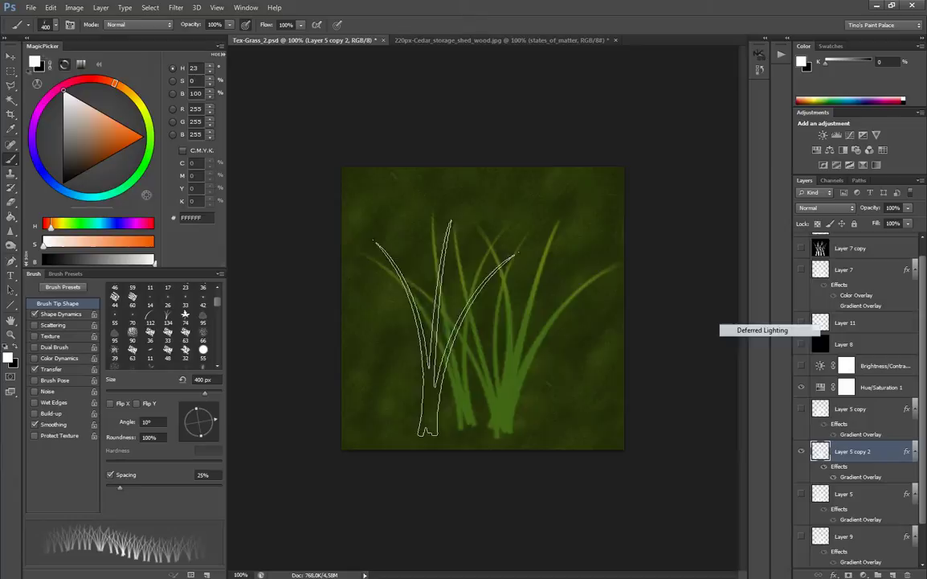
pyautogui.click(446, 327)
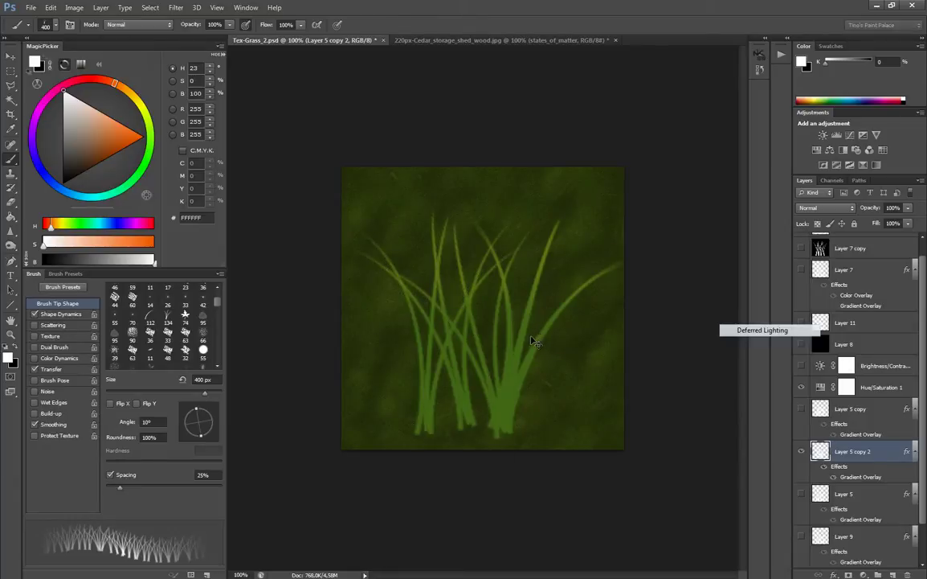
pyautogui.hotkey('ctrl', 'alt', 'z')
pyautogui.hotkey('ctrl', 'alt', 'z')
pyautogui.hotkey('ctrl', 'alt', 'z')
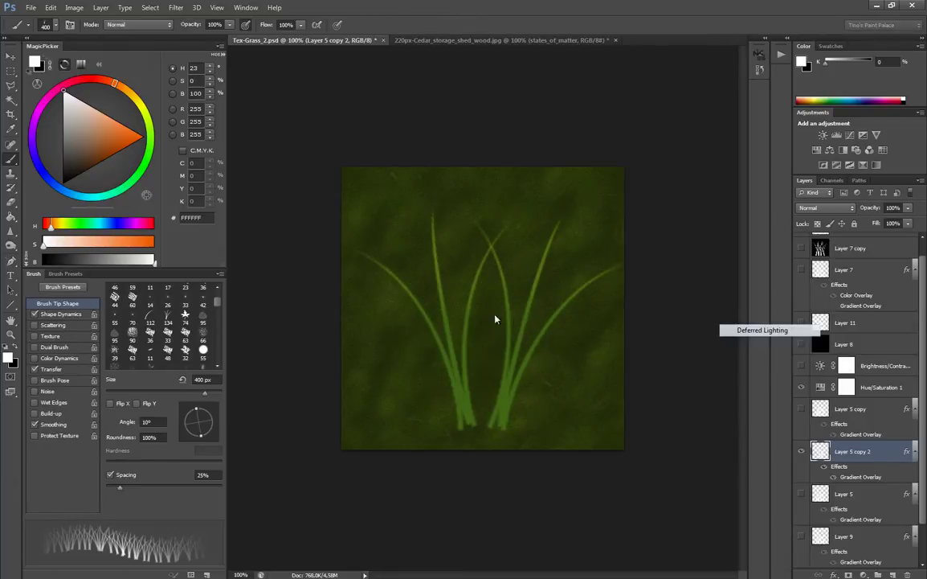
pyautogui.hotkey('ctrl', 'alt', 'z')
# - Hide the emptied copy, make another duplicate of Layer 5 and hide the original
pyautogui.click(801, 452)
pyautogui.click(801, 494)
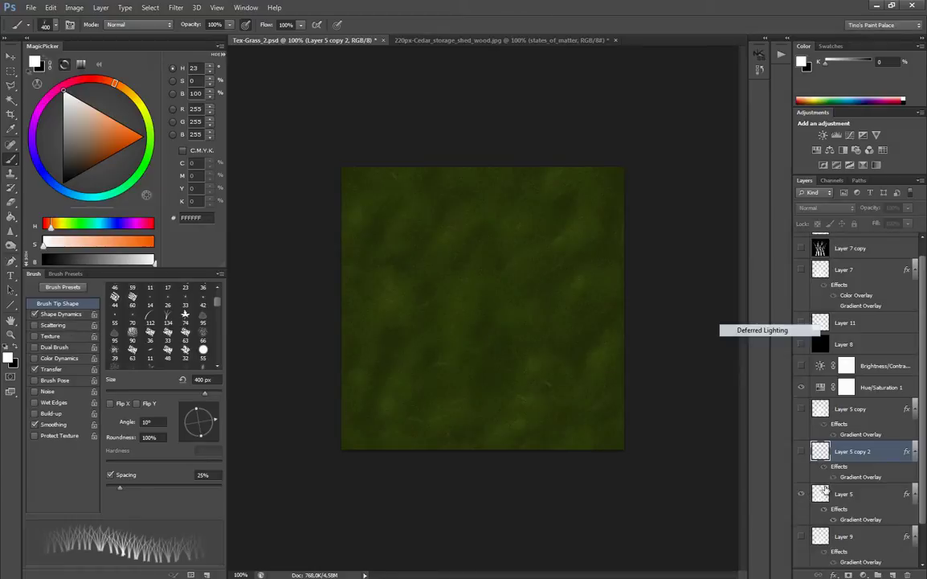
pyautogui.click(825, 490)
pyautogui.scroll(-2, 840, 426)
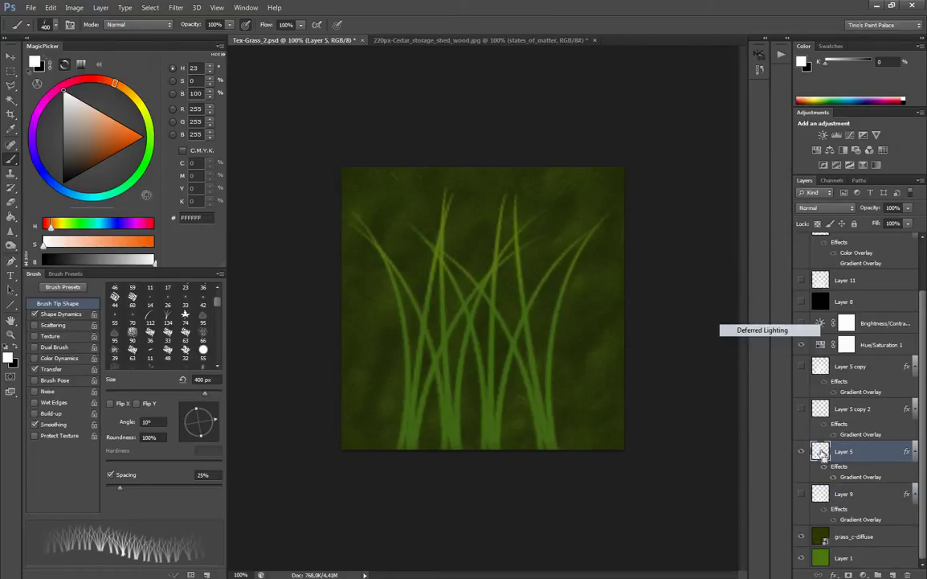
pyautogui.hotkey('ctrl', 'j')
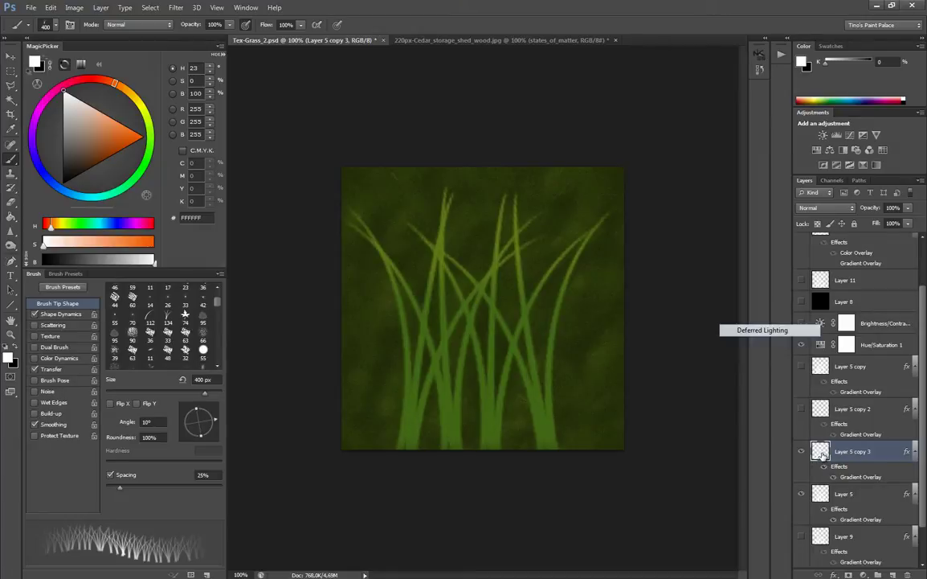
pyautogui.click(801, 494)
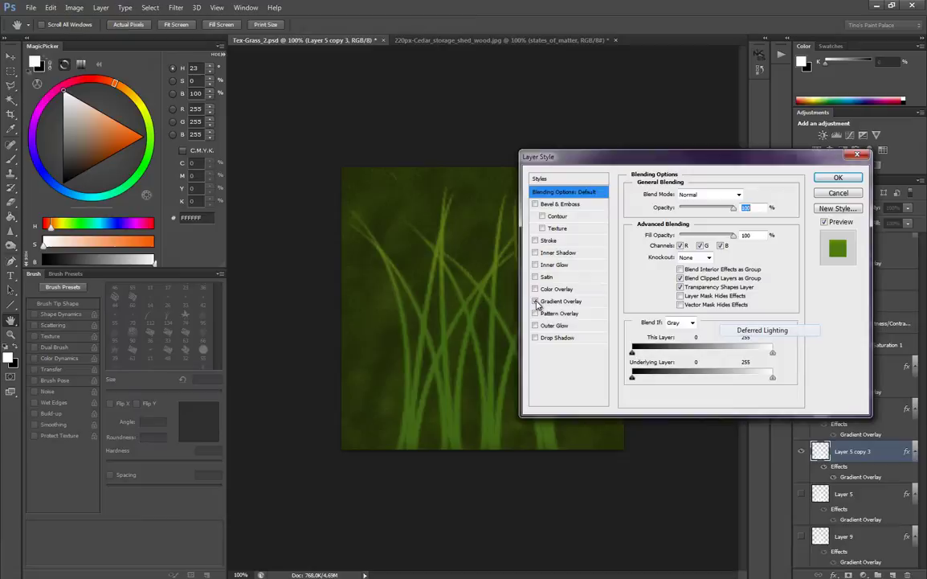
# - Replace the new copy's Gradient Overlay with a white Color Overlay
pyautogui.click(535, 289)
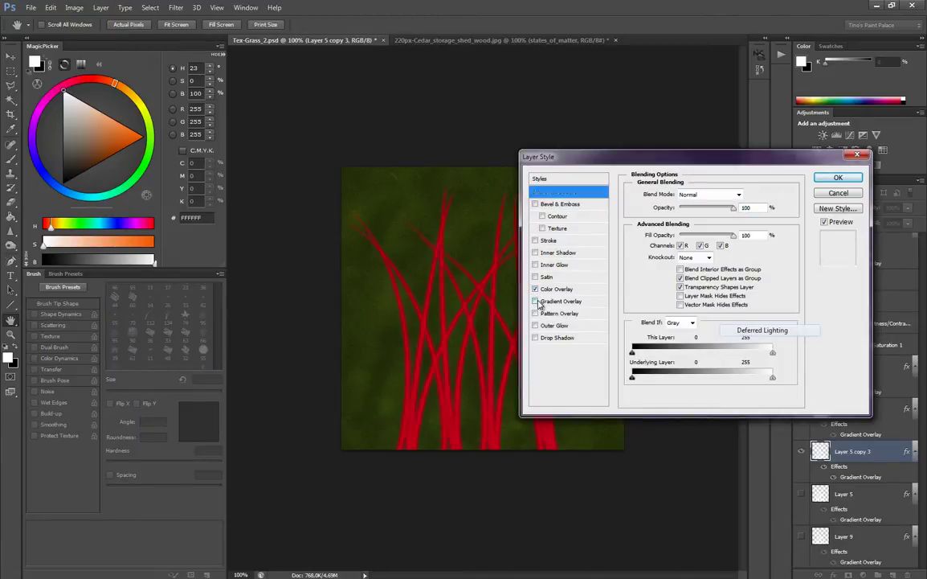
pyautogui.click(556, 289)
pyautogui.click(749, 195)
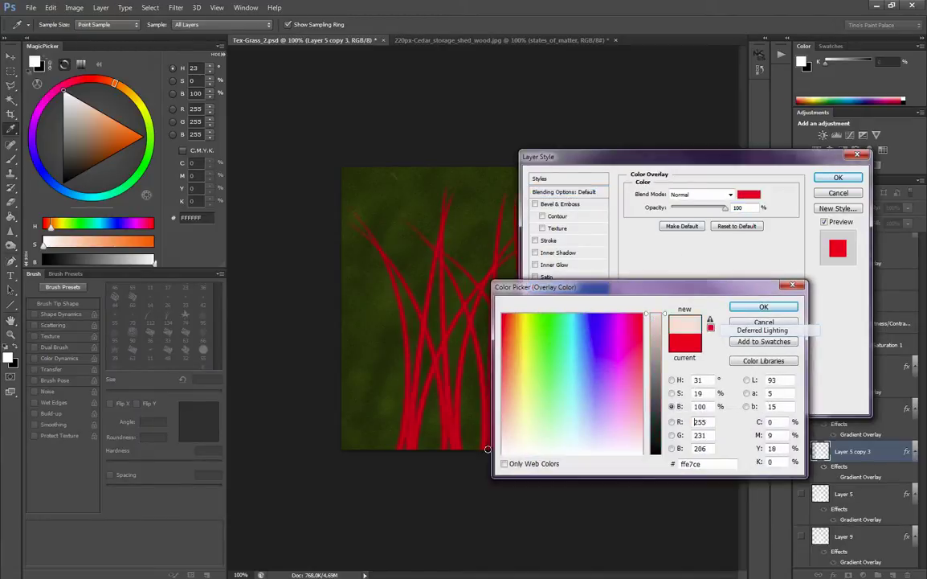
pyautogui.click(763, 306)
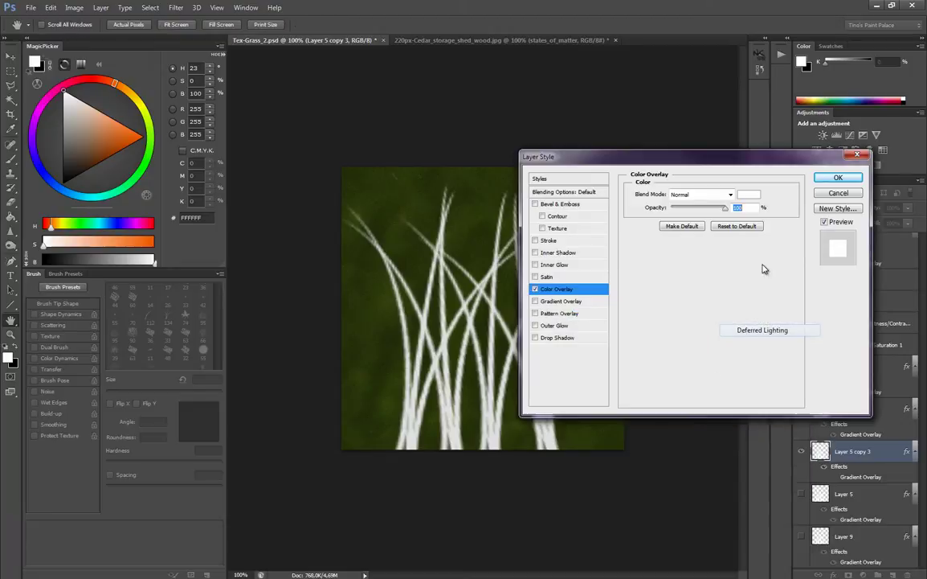
pyautogui.click(838, 179)
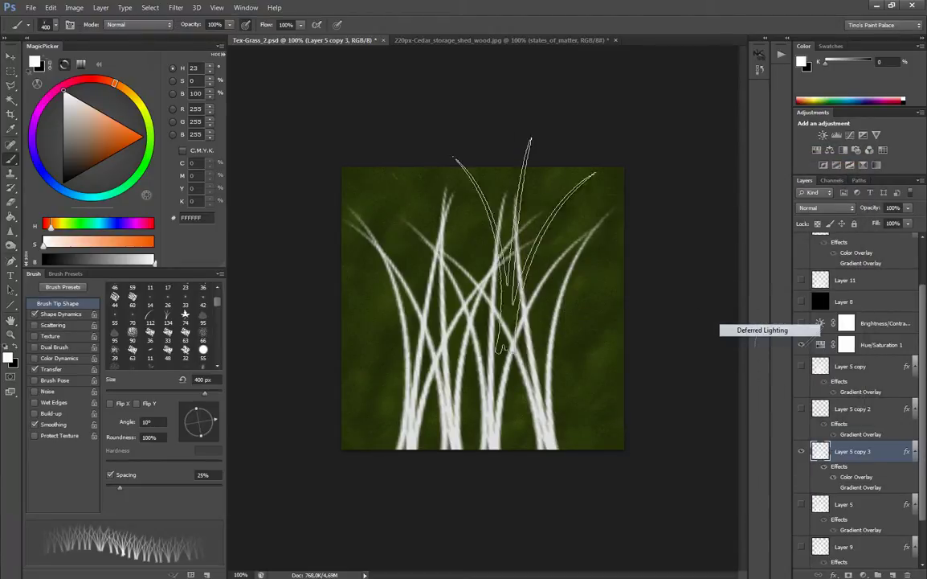
# - Select the whole canvas and view the Alpha 1 channel on its own
pyautogui.moveTo(699, 281); pyautogui.dragTo(740, 285)
pyautogui.hotkey('ctrl', 'a')
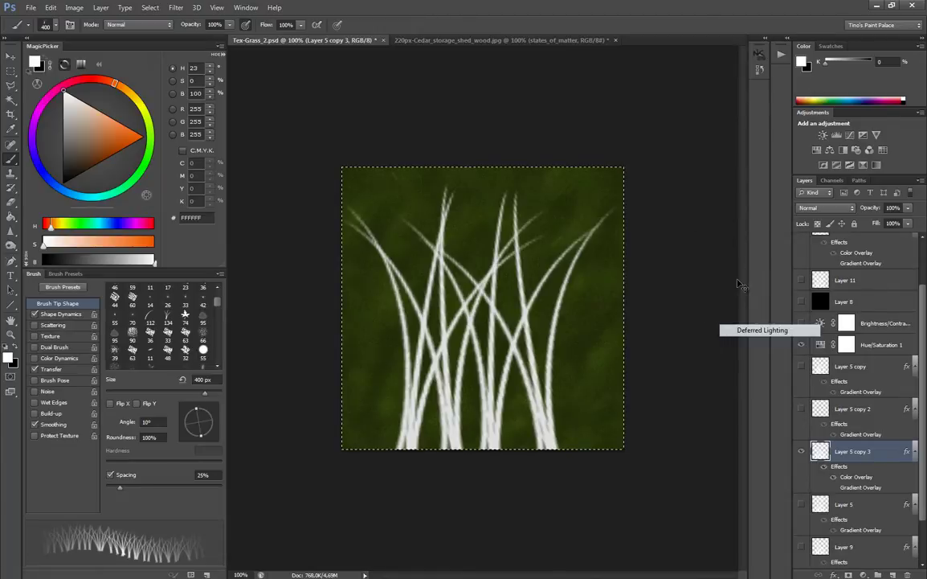
pyautogui.click(833, 180)
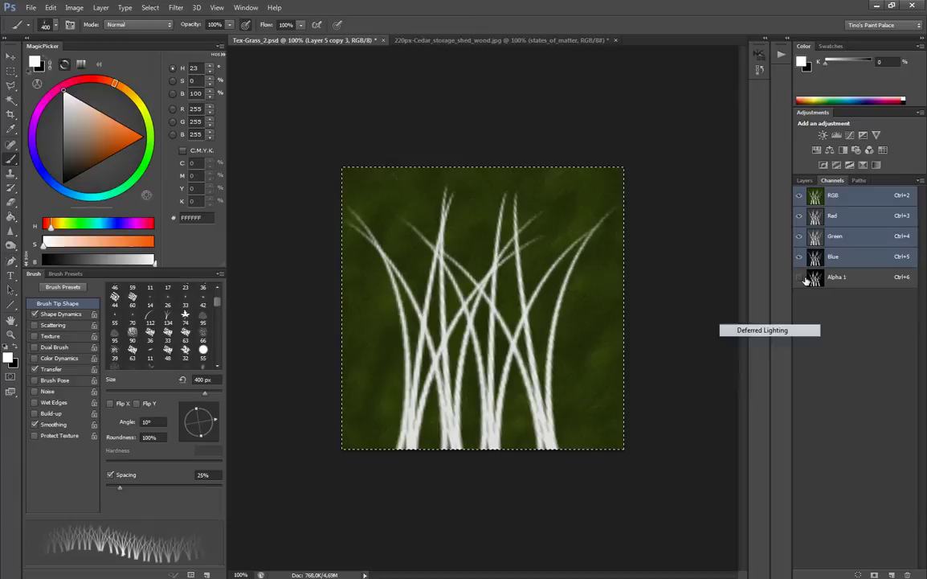
pyautogui.click(798, 276)
pyautogui.click(798, 195)
pyautogui.click(803, 277)
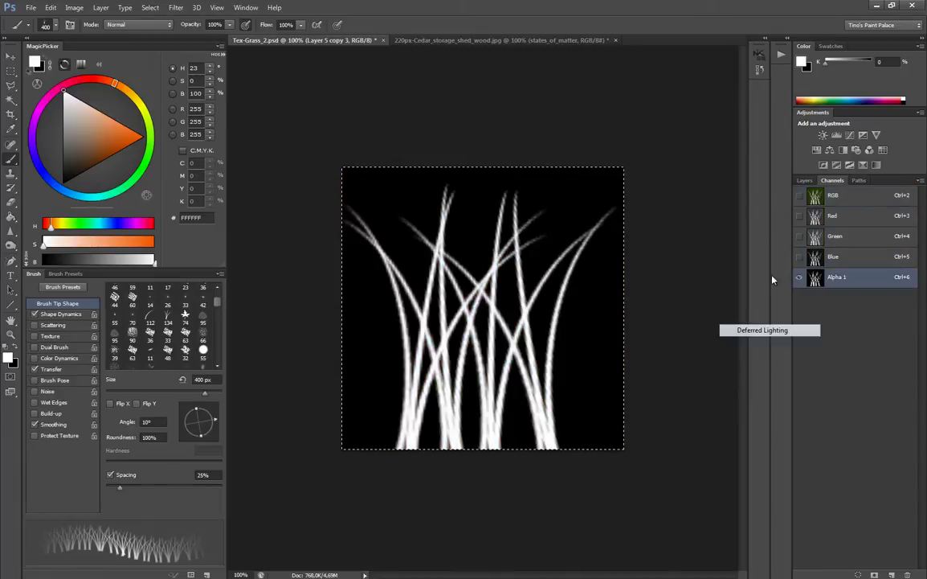
# - Try clearing the Alpha 1 channel and undo the deletion
pyautogui.press('Delete')
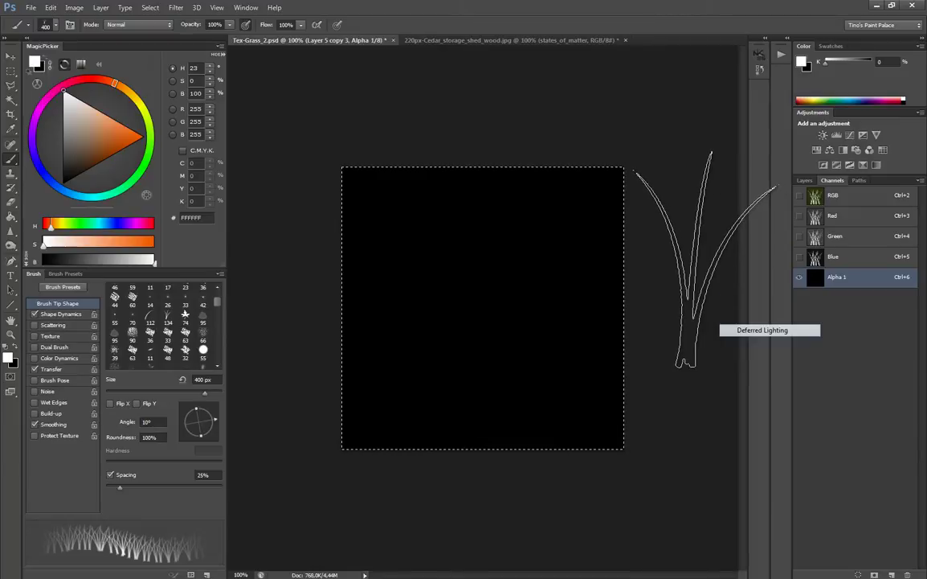
pyautogui.hotkey('ctrl', 'z')
pyautogui.hotkey('ctrl', 'alt', 'z')
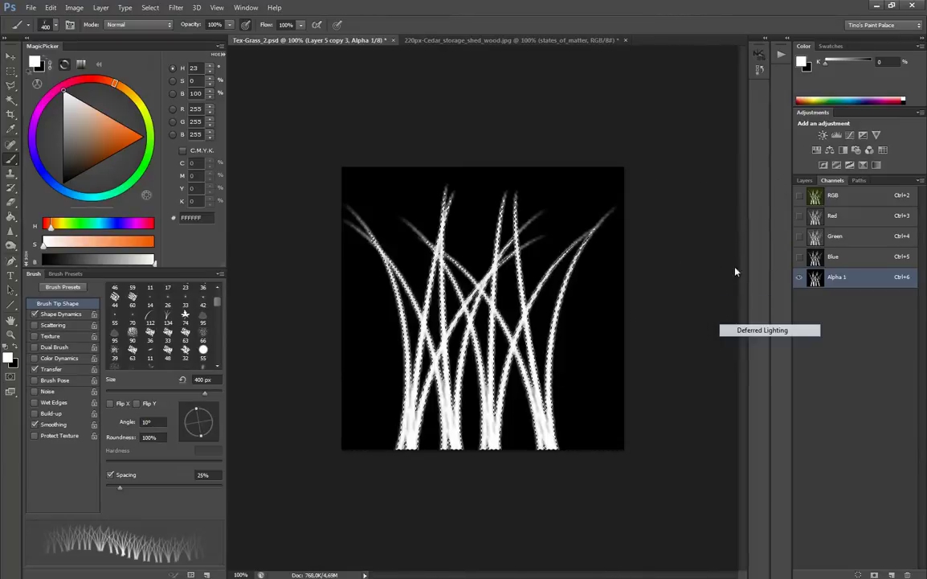
# - Show the RGB composite again with the Alpha 1 channel hidden, and return to the layer list
pyautogui.click(800, 196)
pyautogui.click(816, 195)
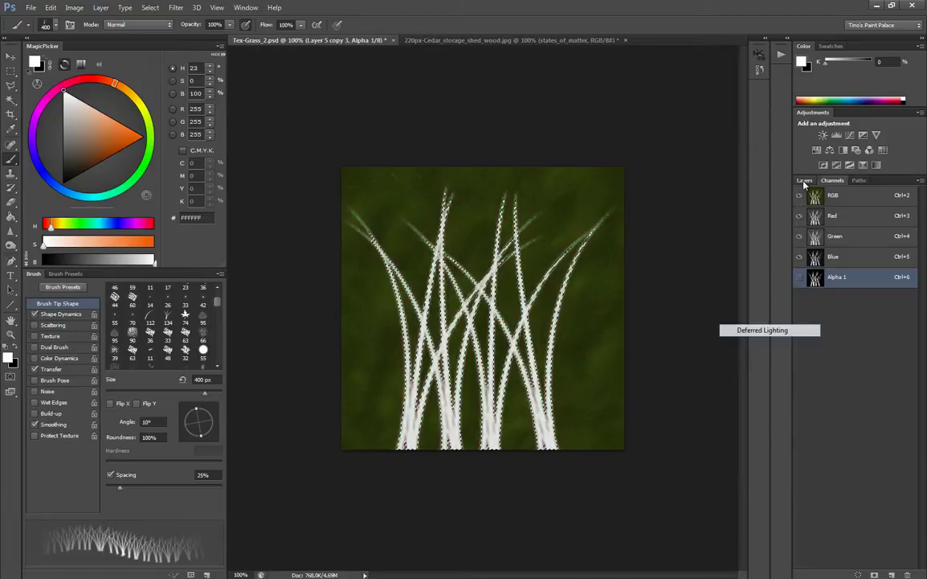
pyautogui.click(804, 180)
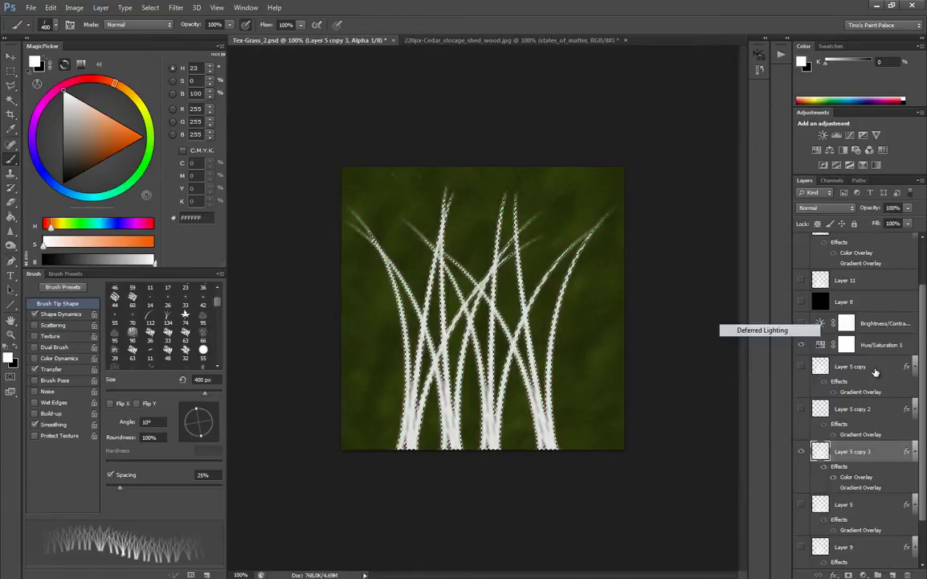
# - Hide the white grass copy, show the original Layer 5 and remove the selection
pyautogui.click(806, 452)
pyautogui.scroll(-1, 806, 454)
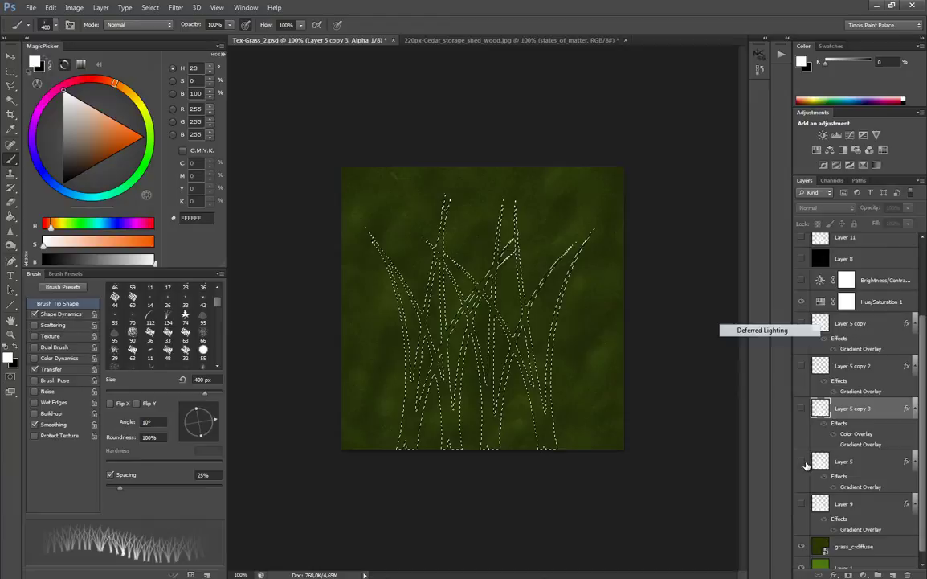
pyautogui.click(802, 462)
pyautogui.hotkey('ctrl', 'd')
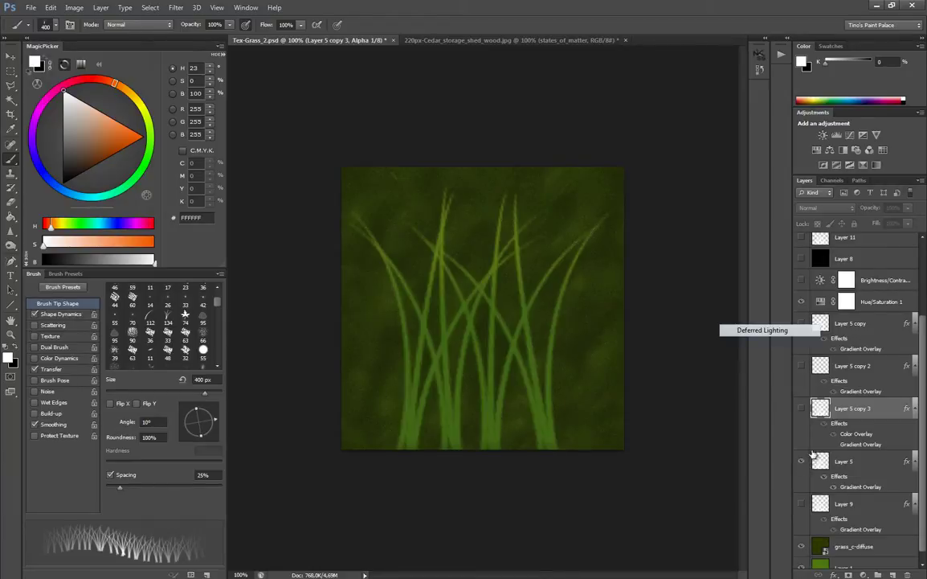
# - Hide grass_c-diffuse to leave the plain green Layer 1 as background, and toggle the white grass copy on and off for comparison
pyautogui.scroll(-1, 804, 483)
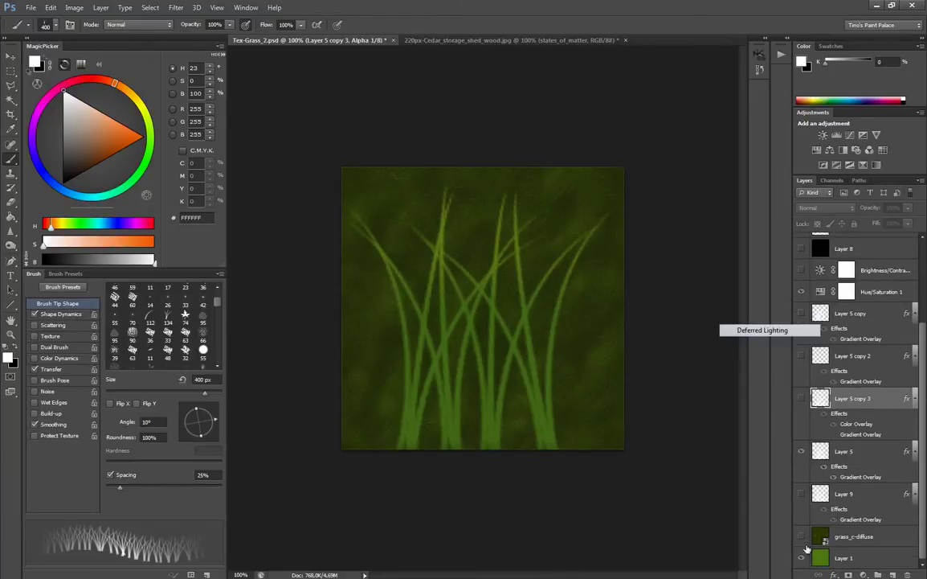
pyautogui.click(802, 537)
pyautogui.click(803, 398)
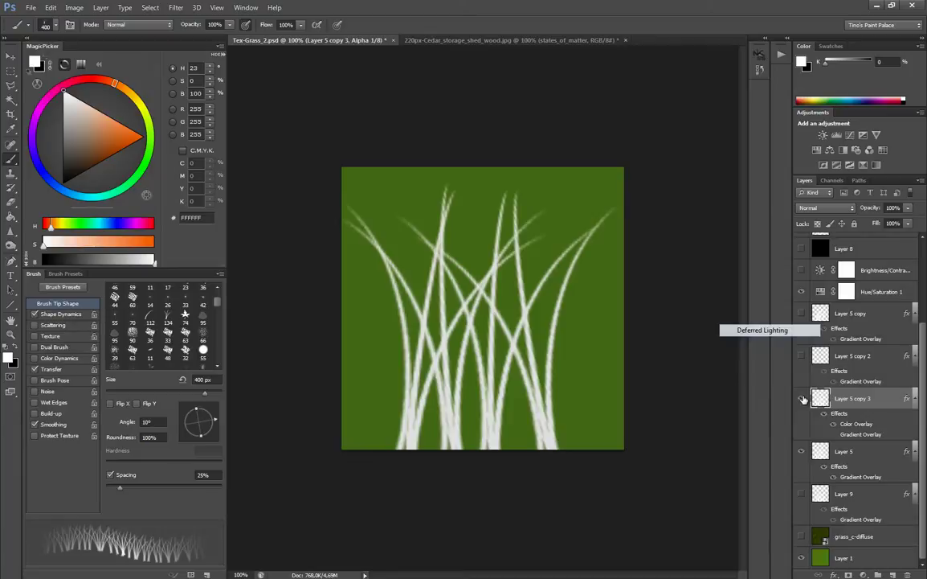
pyautogui.click(802, 399)
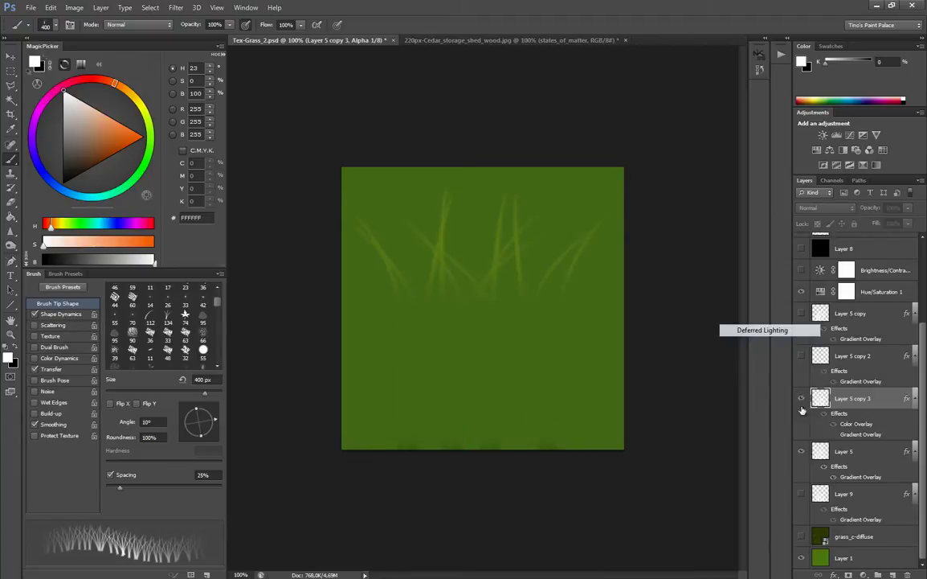
# - Compare the white Layer 5 copy 3 with the green Layer 5 blades against transparency, leaving Layer 1 and the white copy hidden
pyautogui.click(802, 398)
pyautogui.click(801, 398)
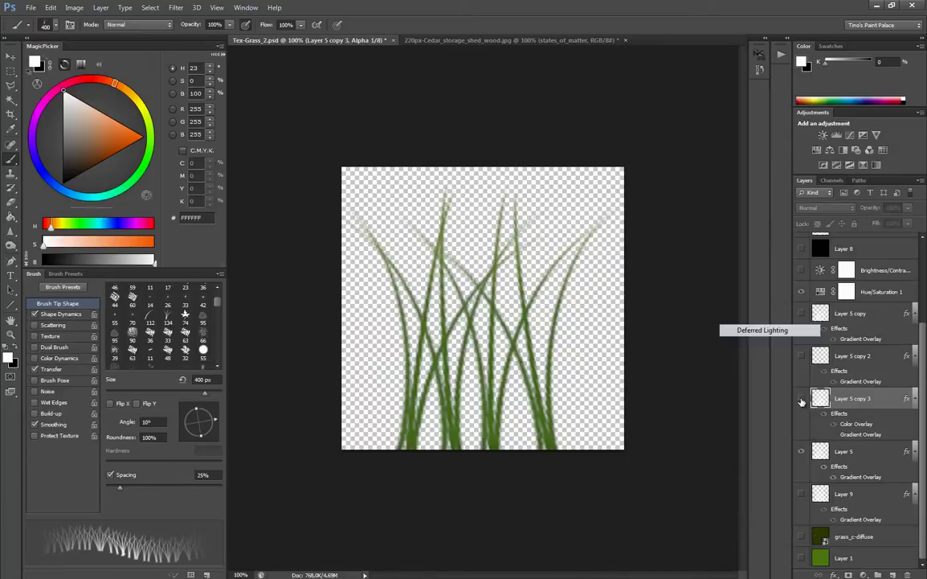
pyautogui.click(801, 398)
pyautogui.click(802, 398)
pyautogui.click(801, 451)
pyautogui.click(801, 451)
pyautogui.click(802, 398)
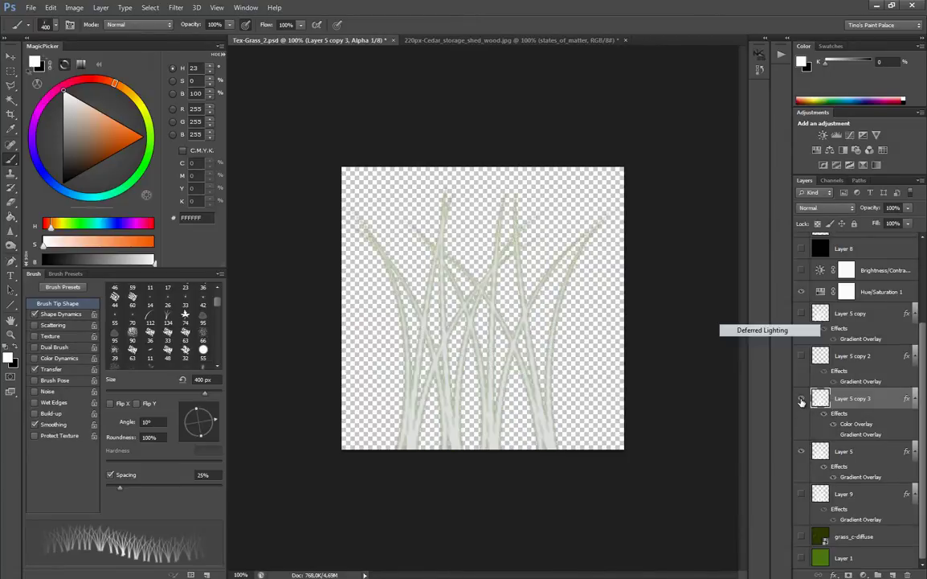
pyautogui.click(802, 399)
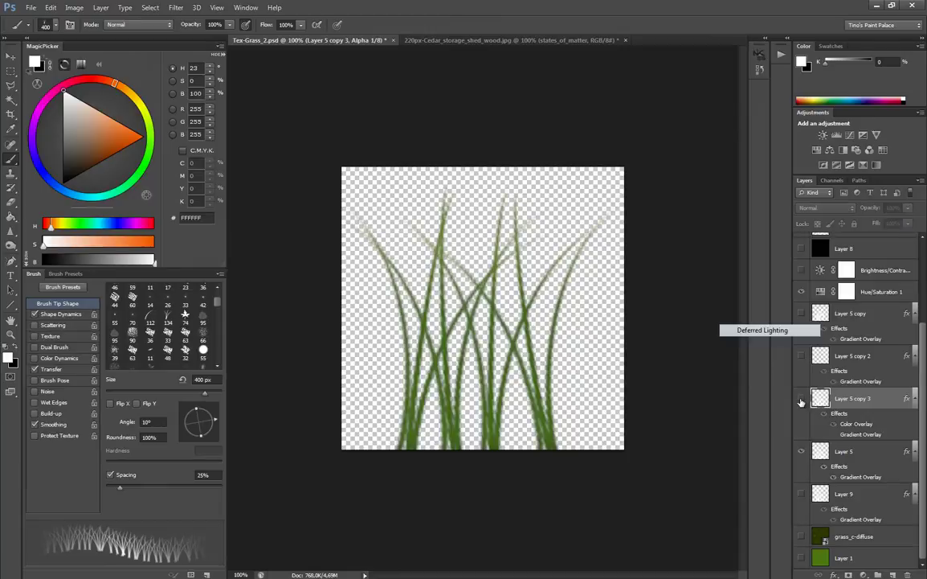
# - Show the plain green Layer 1 background and the Layer 9 blades beneath Layer 5
pyautogui.click(802, 560)
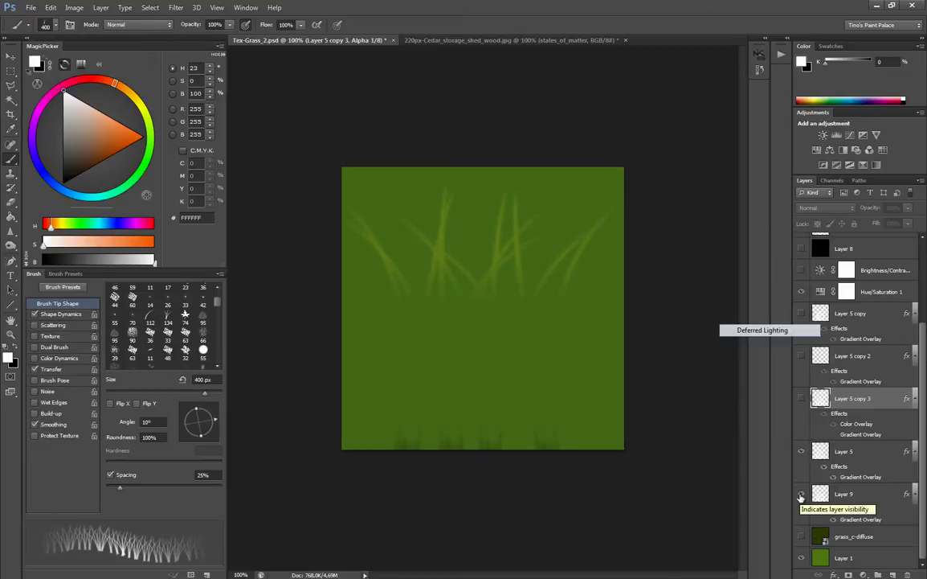
pyautogui.click(800, 496)
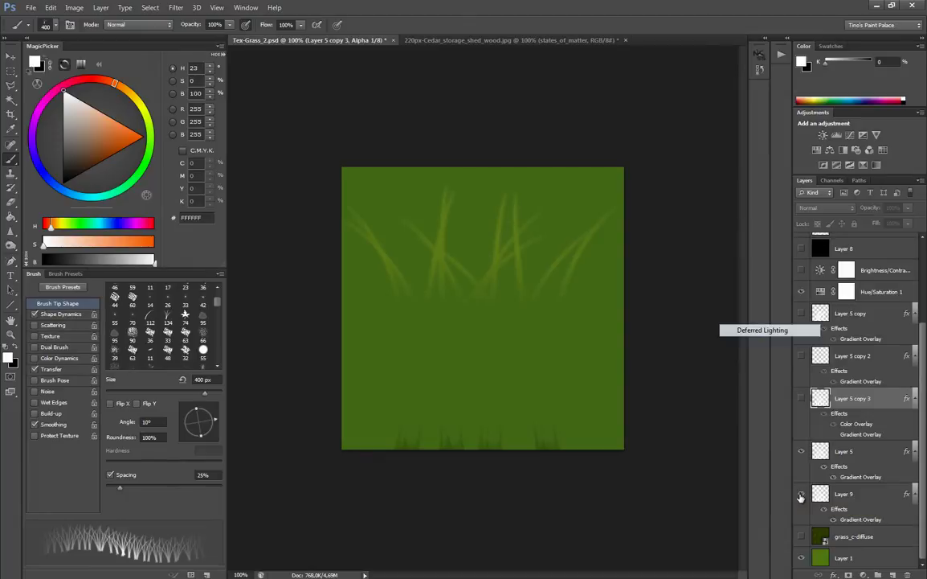
# - Turn on grass_c-diffuse, hide Layer 5 and Layer 9 to inspect that background alone, and show both blade layers again
pyautogui.click(802, 536)
pyautogui.click(802, 454)
pyautogui.click(802, 496)
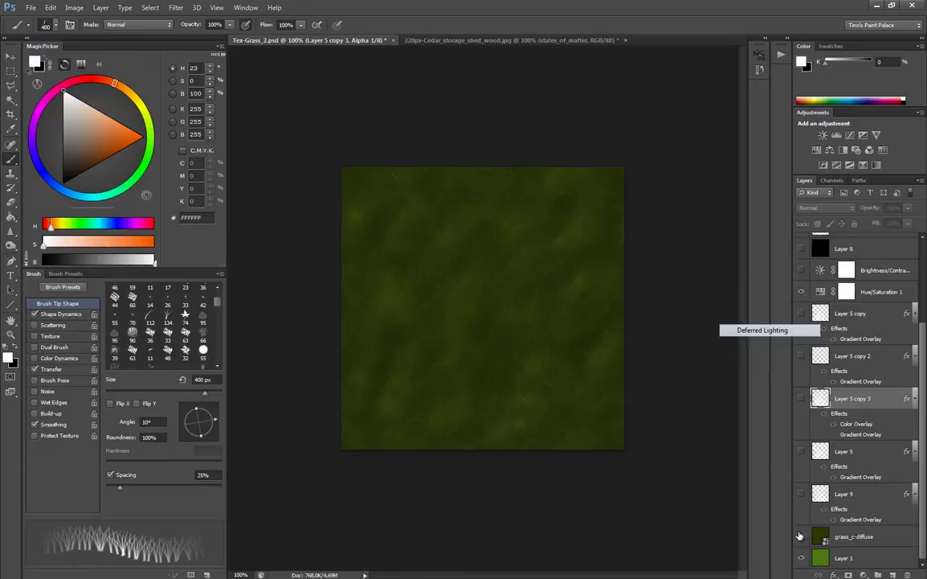
pyautogui.click(801, 493)
pyautogui.click(800, 451)
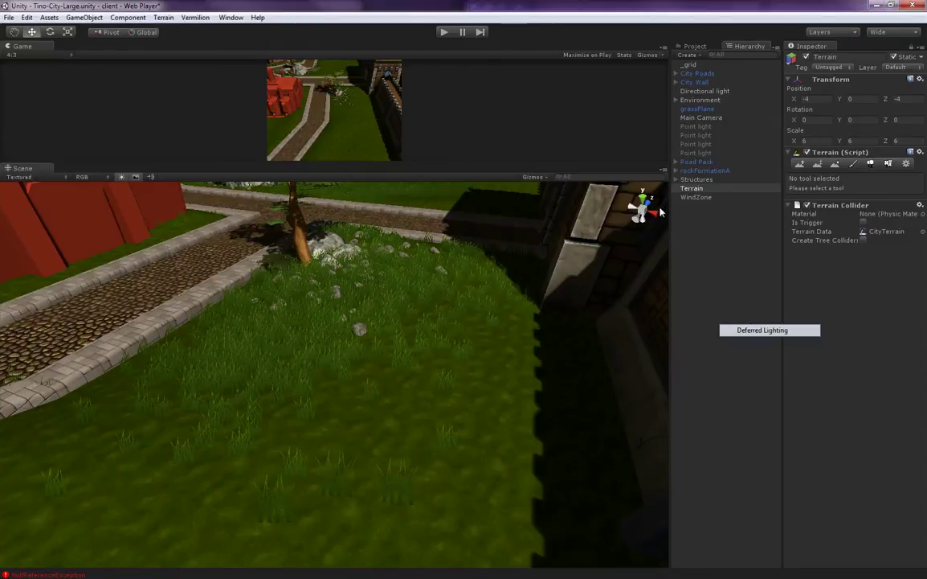
# - Switch to the Tino-City-Large scene in Unity, activate Paint Details for the Terrain and start adding a new grass texture
pyautogui.moveTo(303, 341); pyautogui.dragTo(376, 380)
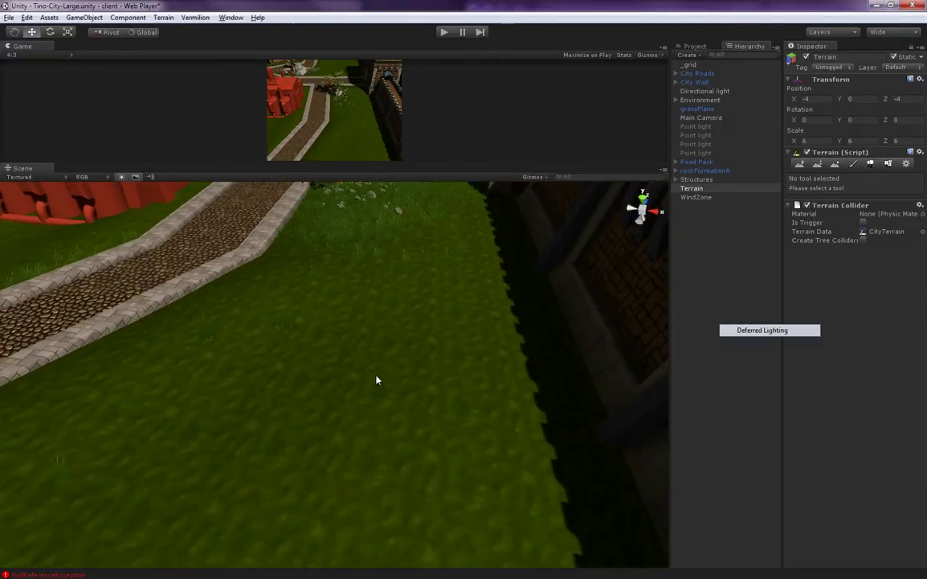
pyautogui.click(892, 163)
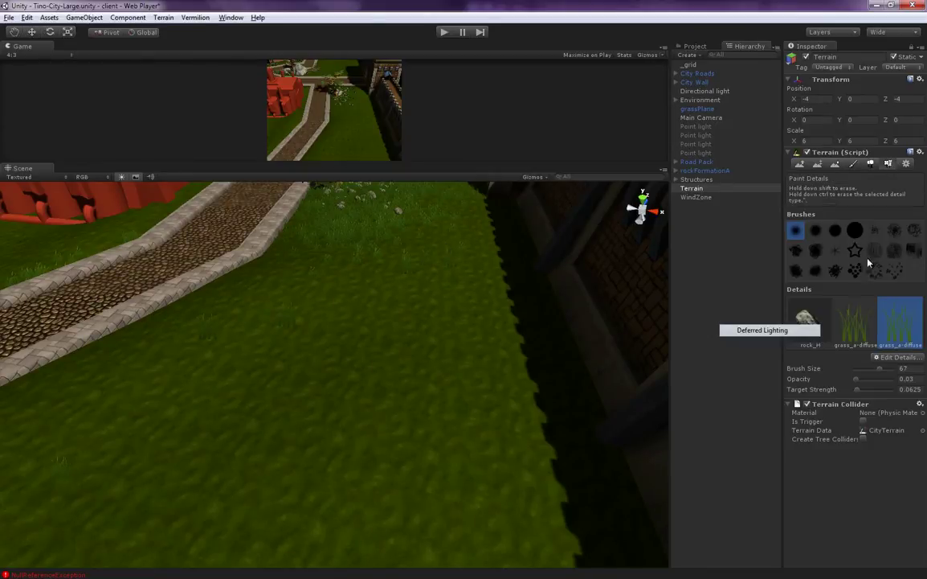
pyautogui.click(896, 358)
pyautogui.click(884, 360)
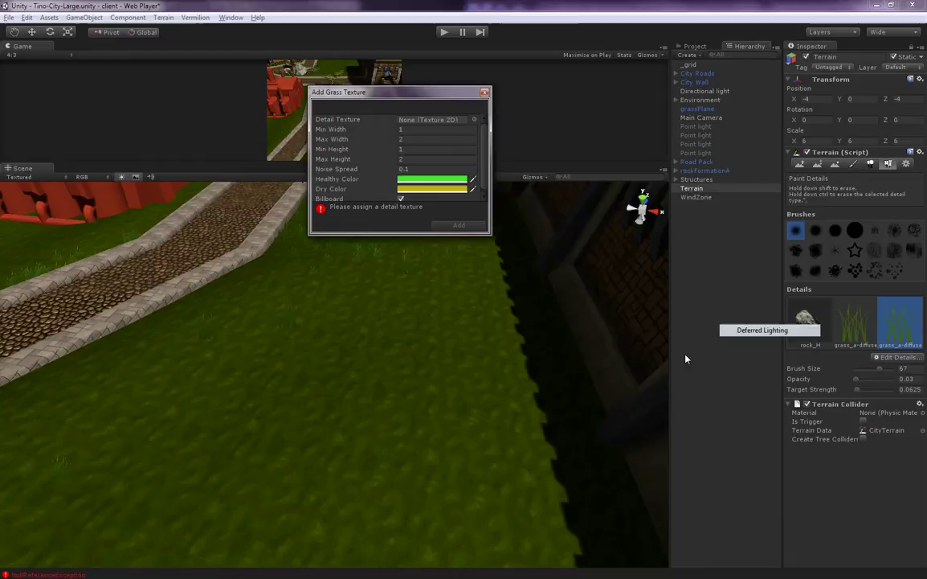
# - Search the textures for "grass", assign grass_a-diffuse as the detail texture and add it to the terrain details with default settings
pyautogui.click(474, 120)
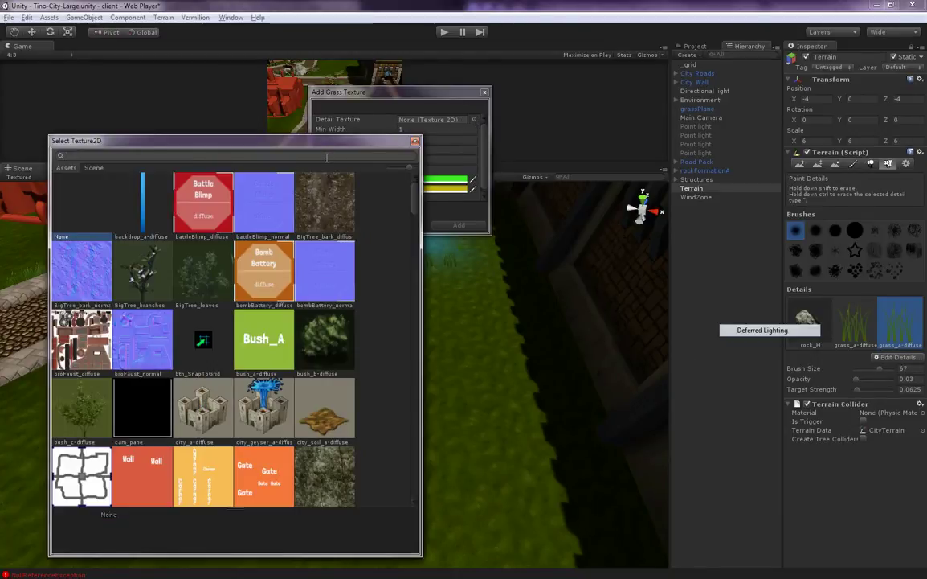
pyautogui.write('grass')
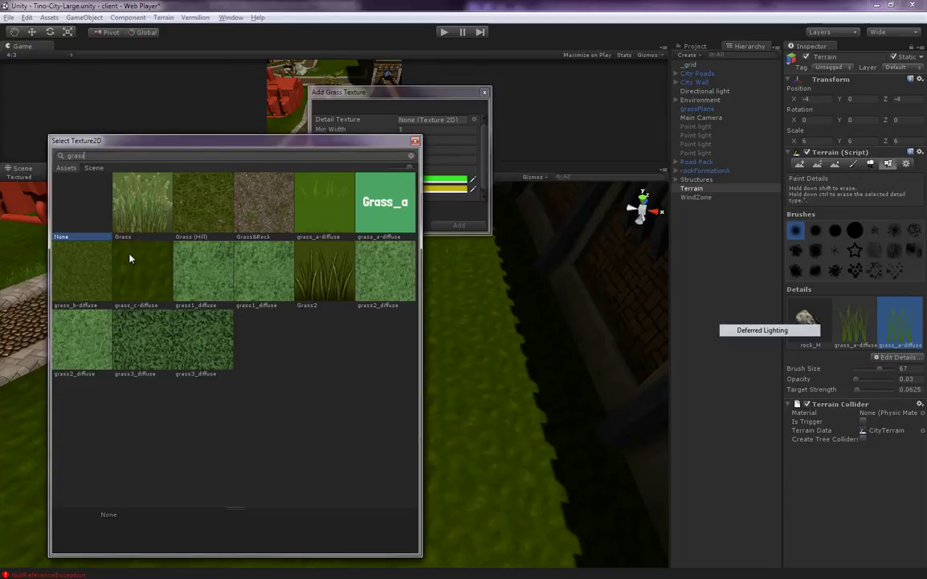
pyautogui.click(300, 219)
pyautogui.click(416, 141)
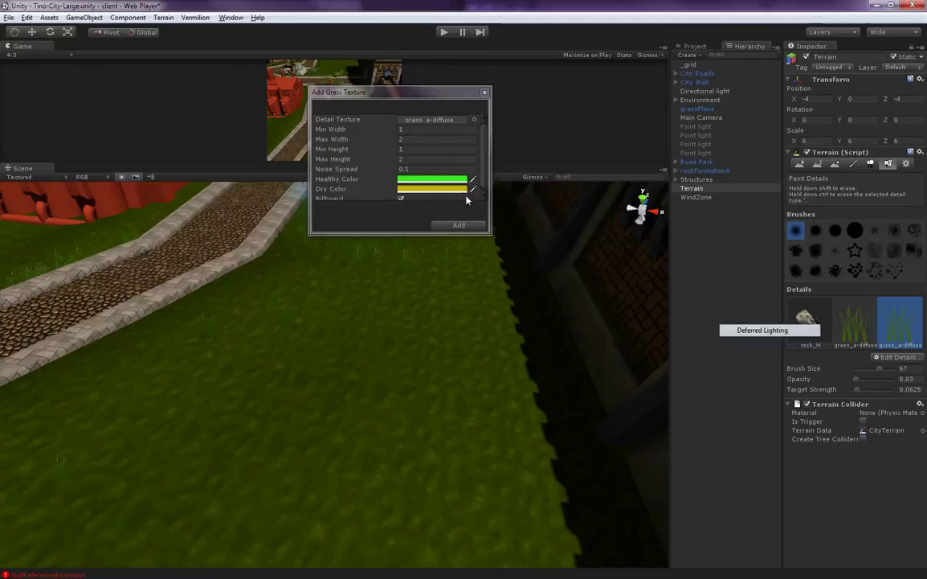
pyautogui.moveTo(451, 99); pyautogui.dragTo(146, 224)
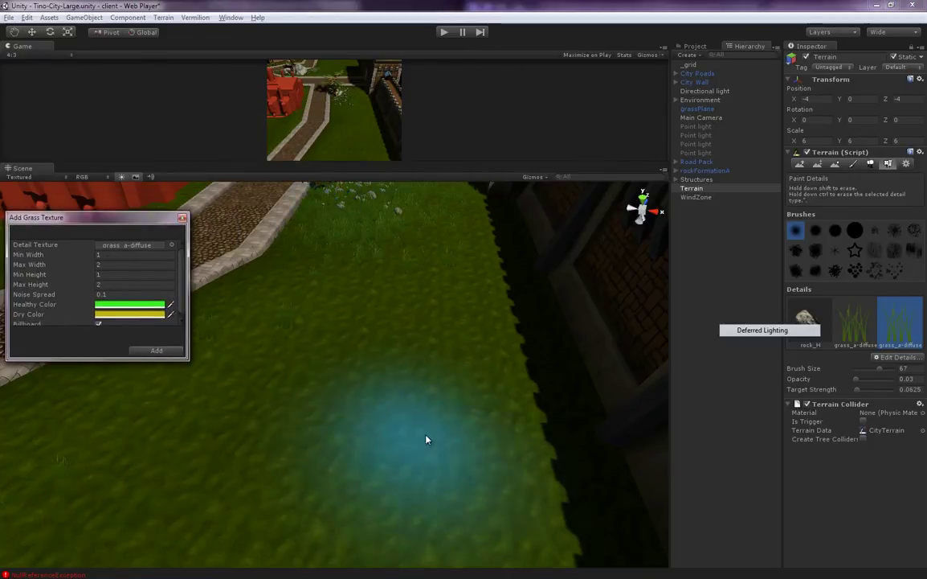
pyautogui.click(298, 441)
pyautogui.moveTo(391, 378); pyautogui.dragTo(478, 317)
pyautogui.scroll(-3, 450, 318)
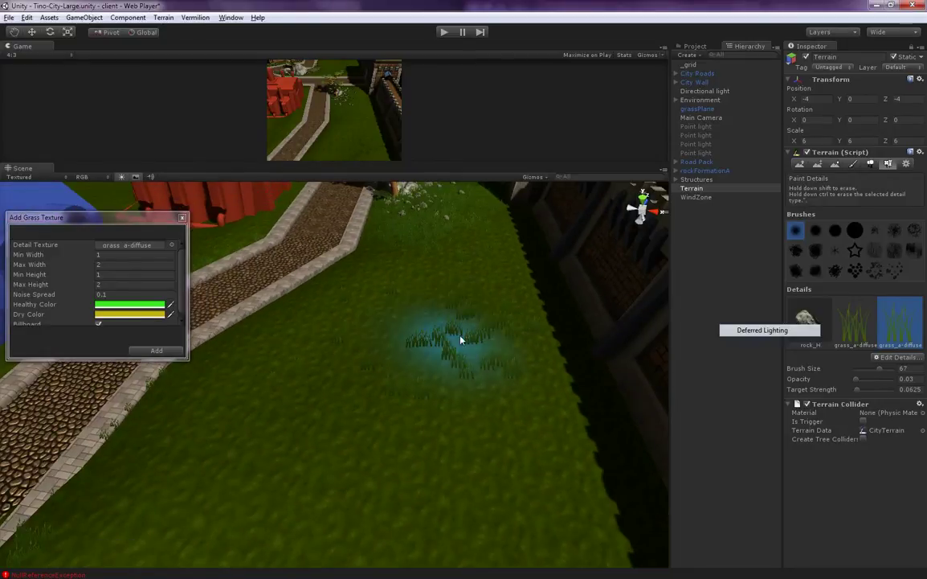
pyautogui.click(164, 354)
pyautogui.click(157, 352)
# - Paint a patch of the newly added grass detail on the lawn between the cobbled path and the wall
pyautogui.click(810, 374)
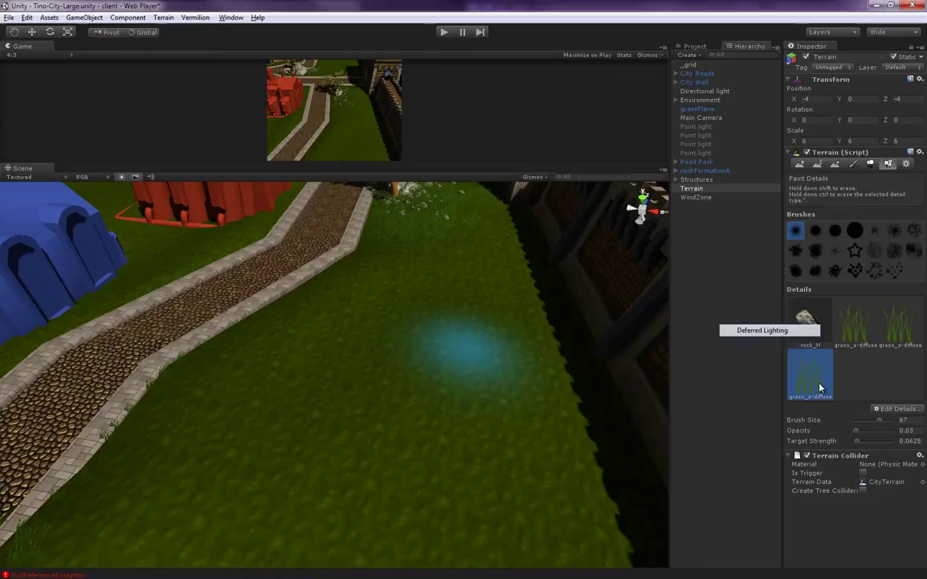
pyautogui.moveTo(481, 336)
pyautogui.mouseDown()
pyautogui.moveTo(379, 406)
pyautogui.moveTo(370, 451)
pyautogui.moveTo(425, 421)
pyautogui.moveTo(419, 437)
pyautogui.moveTo(335, 419)
pyautogui.moveTo(392, 410)
pyautogui.moveTo(380, 385)
pyautogui.moveTo(375, 402)
pyautogui.mouseUp()
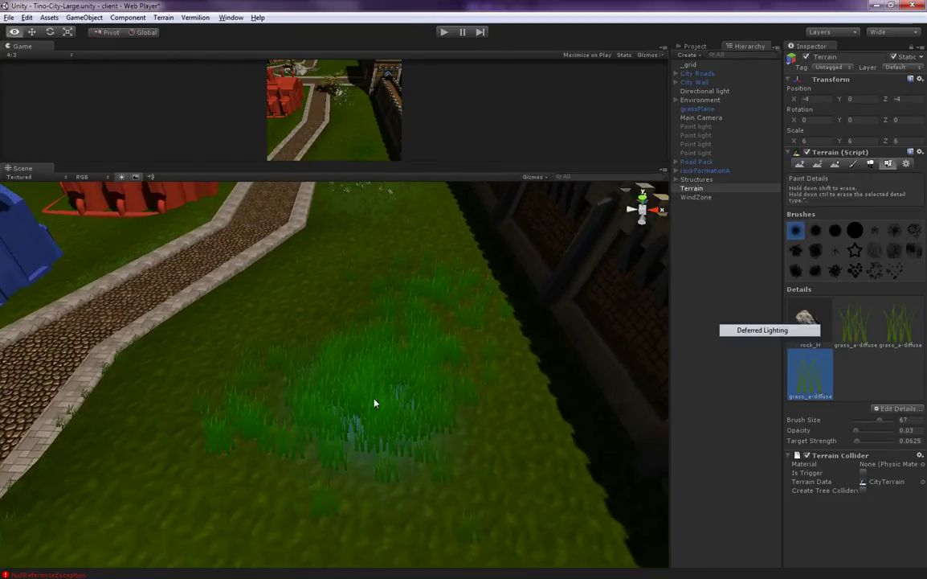
# - Edit the newly added grass texture and reduce its healthy color's saturation to 3
pyautogui.doubleClick(810, 385)
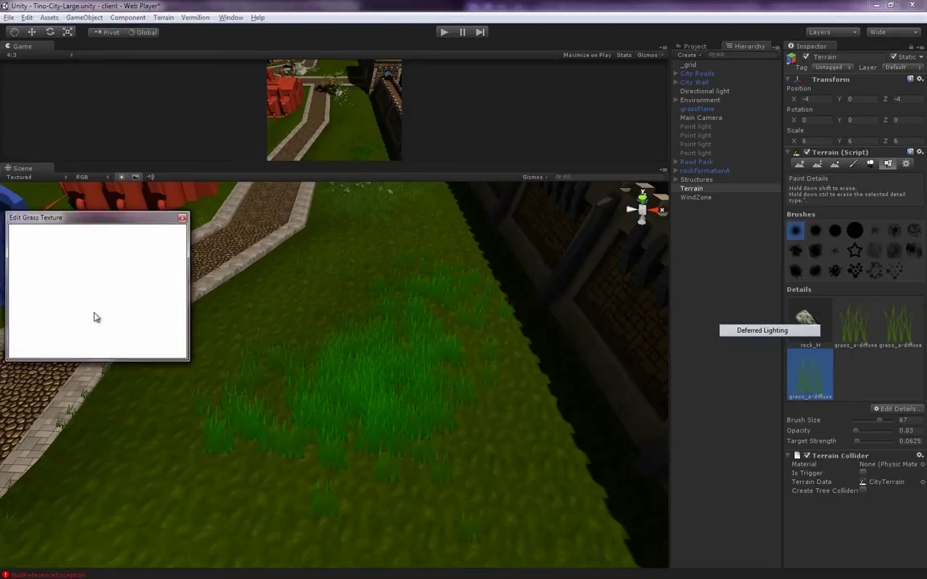
pyautogui.click(120, 303)
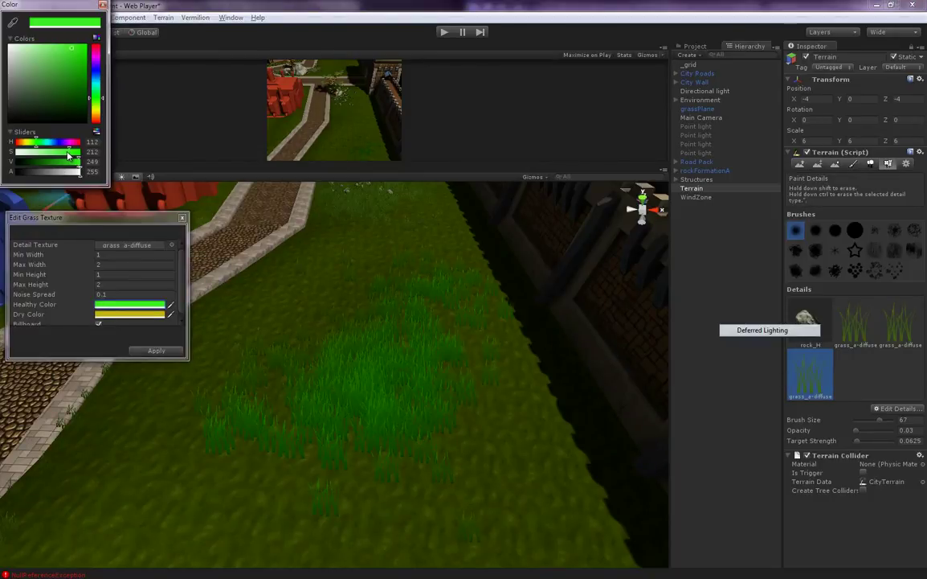
pyautogui.moveTo(53, 156); pyautogui.dragTo(4, 156)
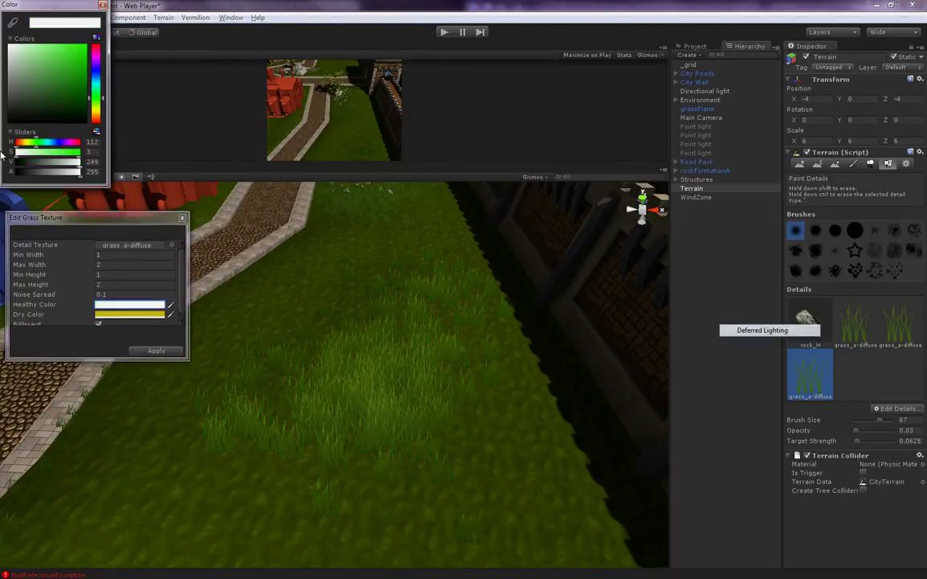
# - Set the dry color's saturation to 0 and brighten it to near white, and set the healthy color to saturation 0 and value 229
pyautogui.click(127, 303)
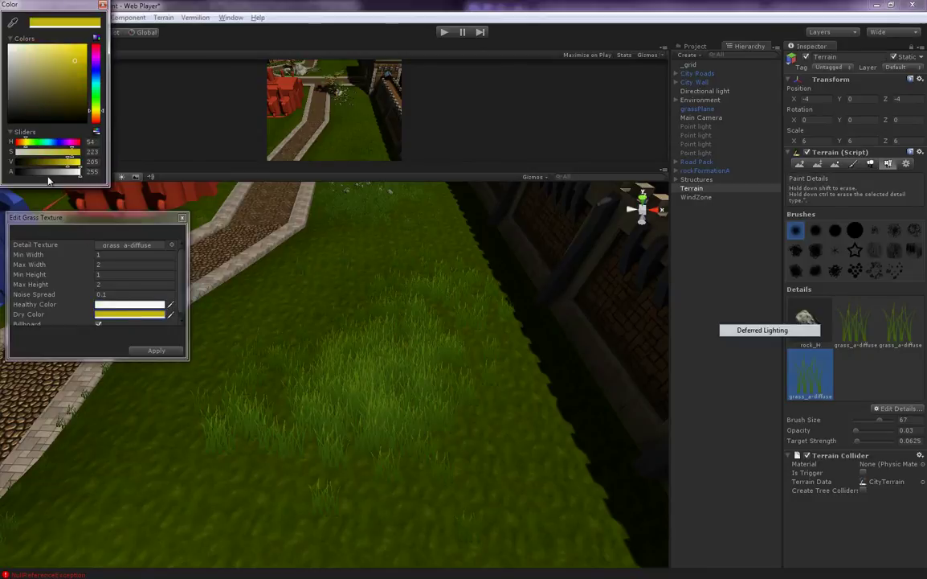
pyautogui.moveTo(28, 155); pyautogui.dragTo(2, 146)
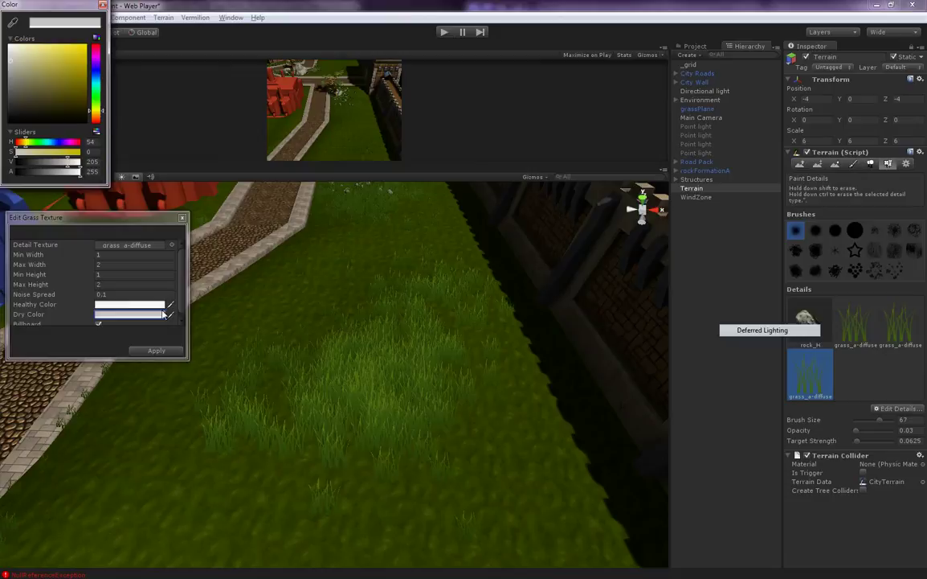
pyautogui.click(78, 165)
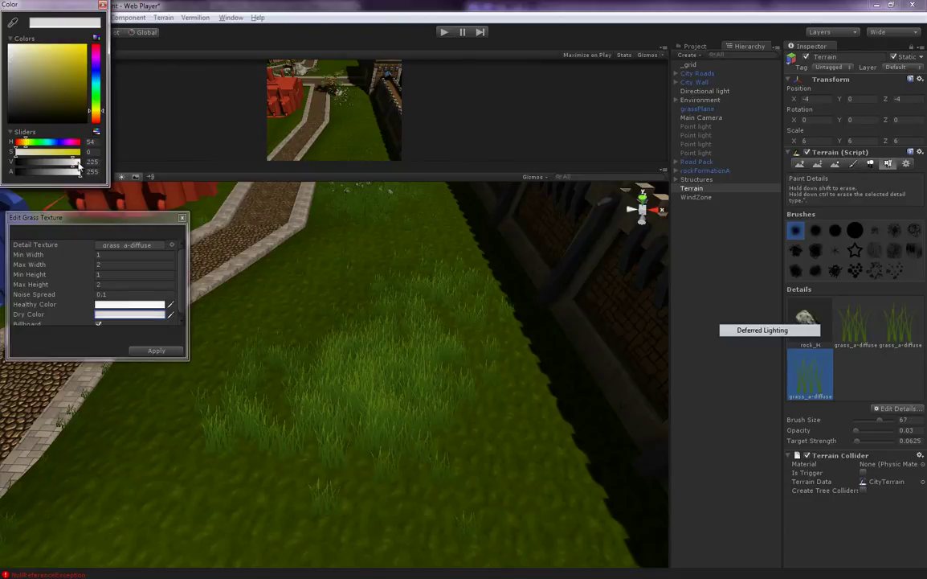
pyautogui.click(157, 308)
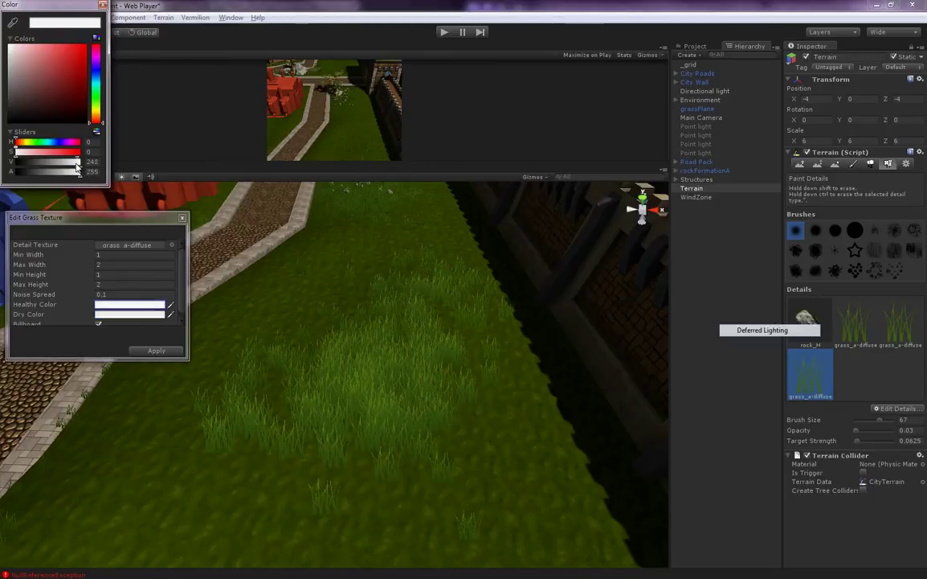
pyautogui.moveTo(78, 164); pyautogui.dragTo(75, 165)
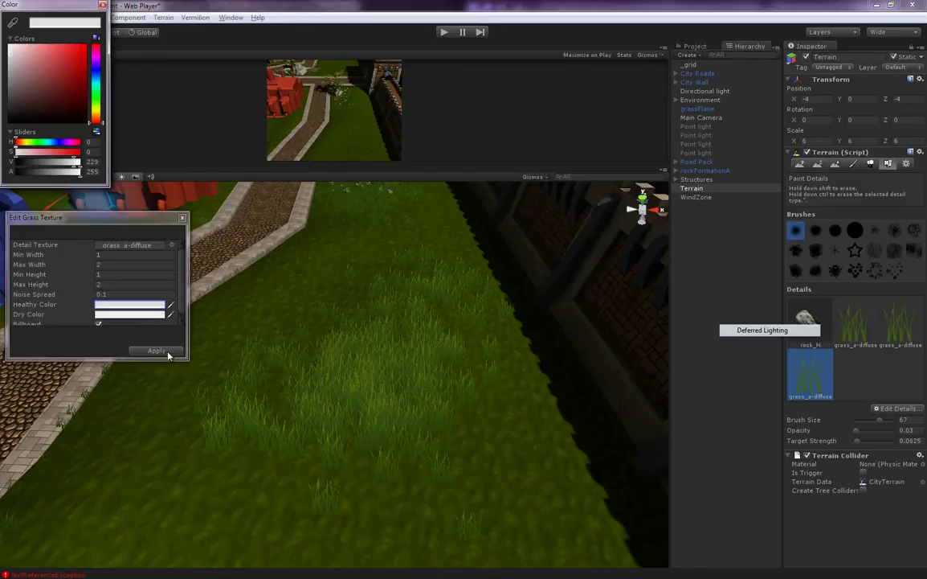
# - Move the grass settings dialog clear of the painted patch and set the grass's minimum width to 0.8 and maximum width to 1
pyautogui.click(118, 254)
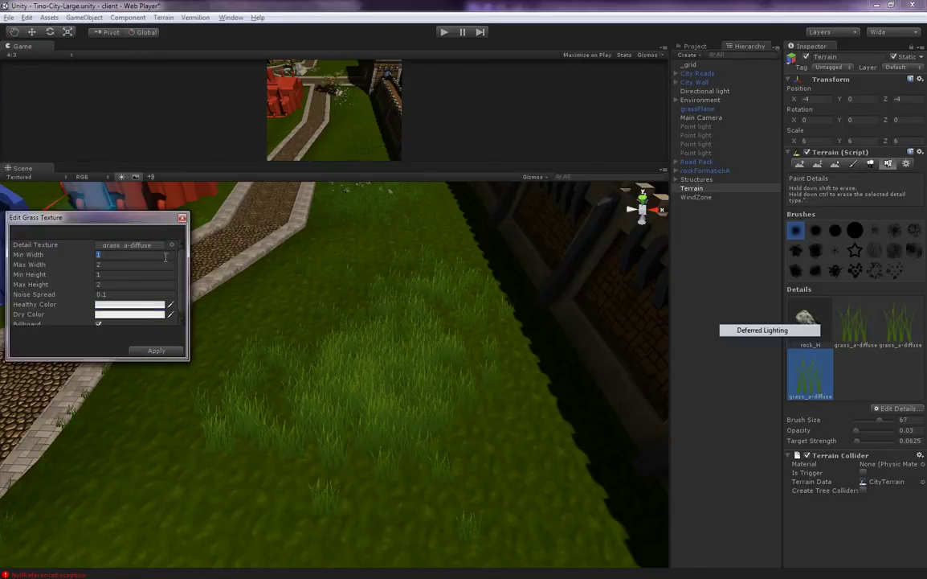
pyautogui.moveTo(145, 227); pyautogui.dragTo(296, 324)
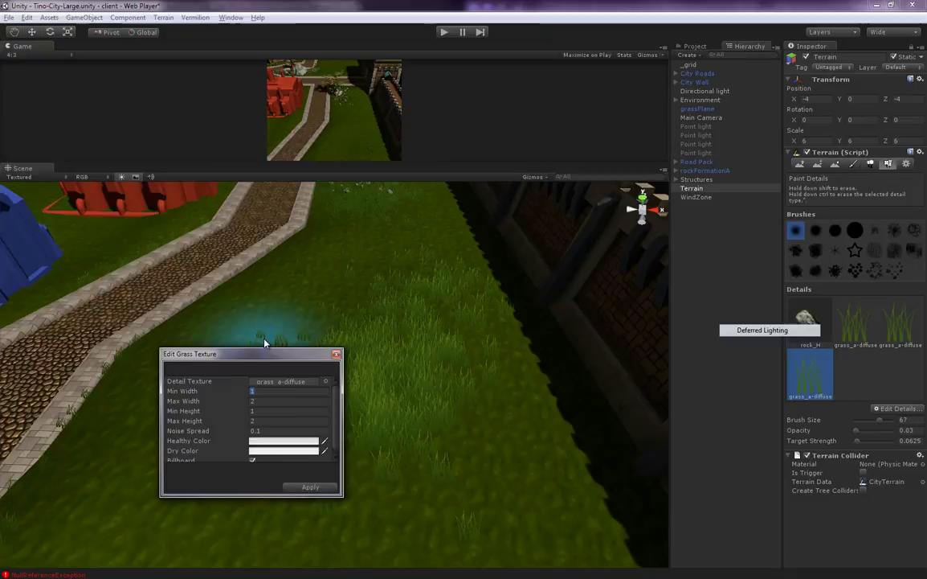
pyautogui.moveTo(269, 359); pyautogui.dragTo(159, 241)
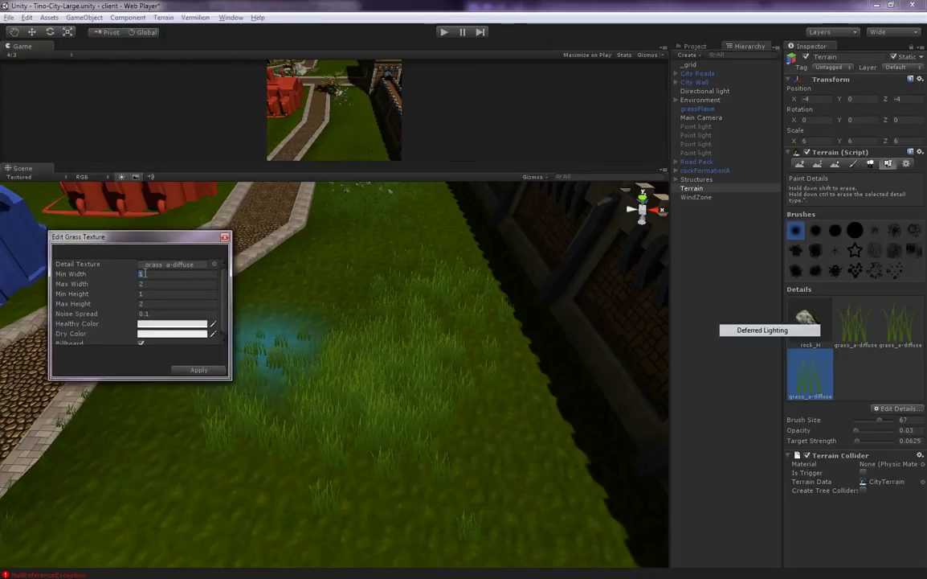
pyautogui.write('0')
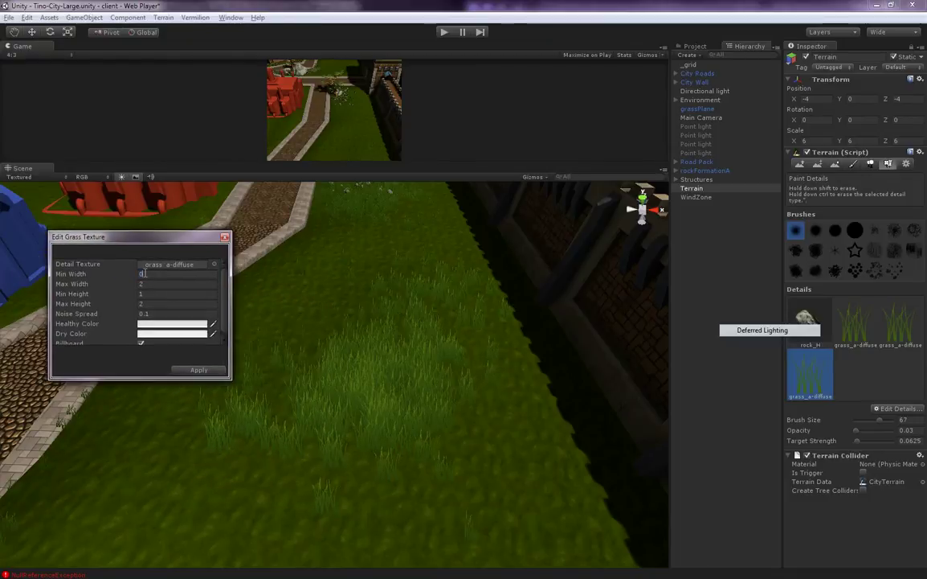
pyautogui.write('.8')
pyautogui.press('Tab')
pyautogui.write('.')
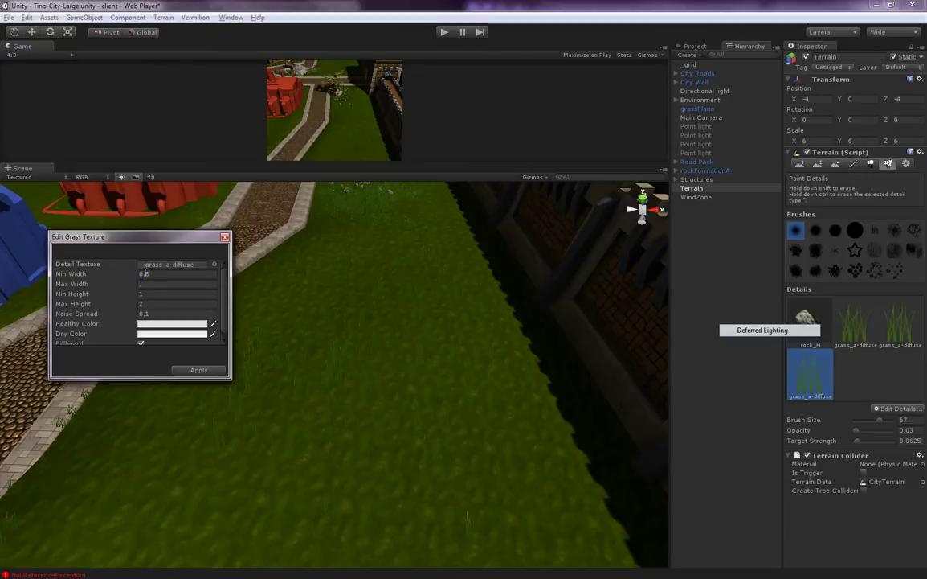
# - Set the grass's minimum height to 0.8 and maximum height to 1, and apply the settings
pyautogui.press('Tab')
pyautogui.write('0.8')
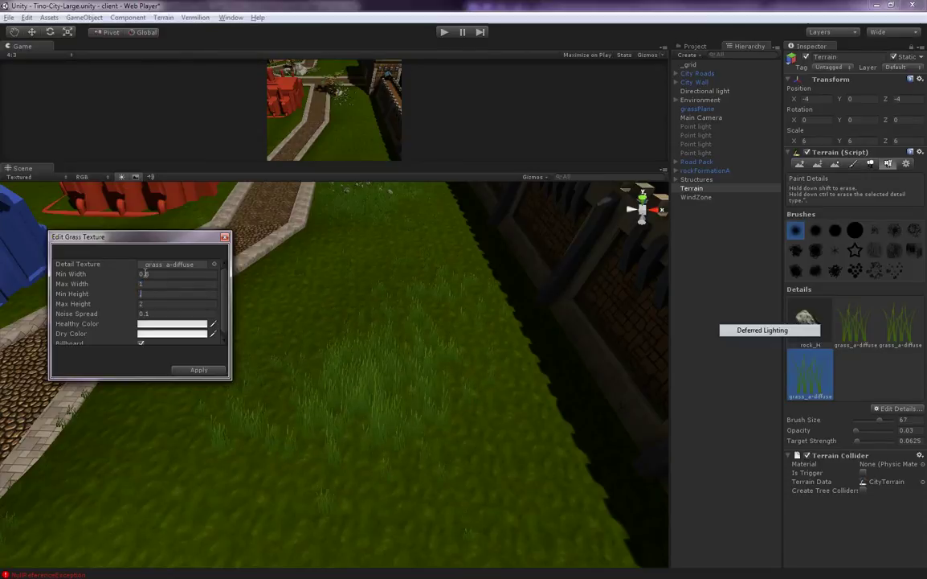
pyautogui.press('Tab')
pyautogui.write('1')
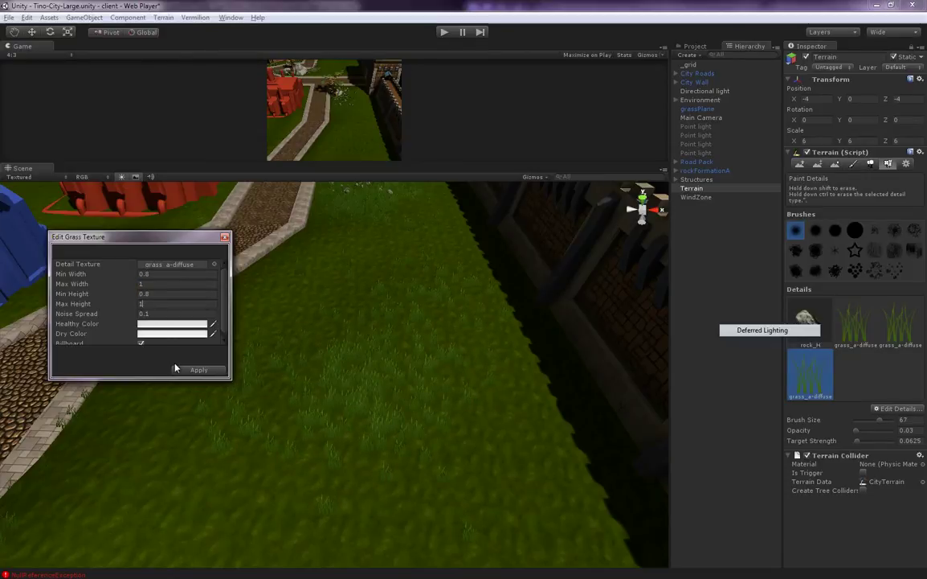
pyautogui.moveTo(227, 309); pyautogui.dragTo(225, 320)
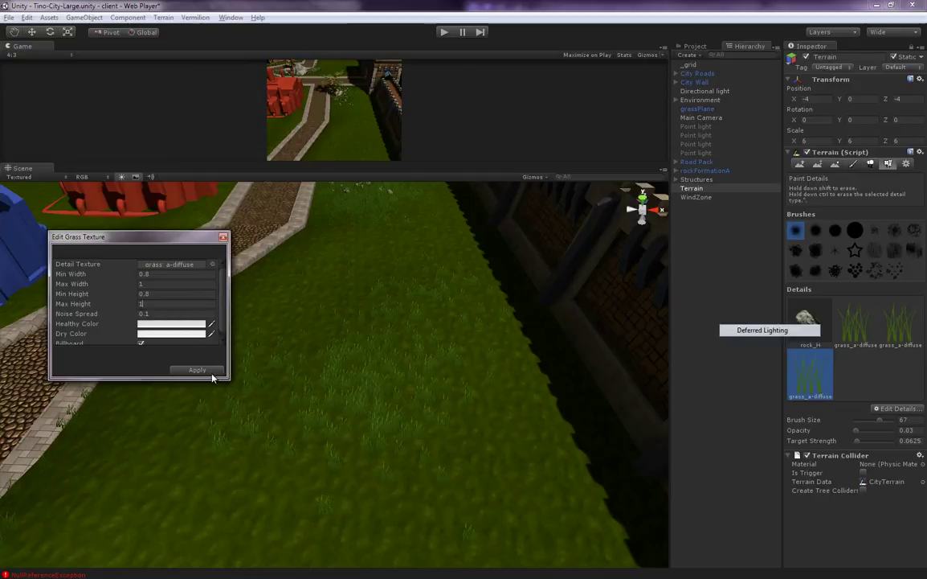
pyautogui.click(212, 373)
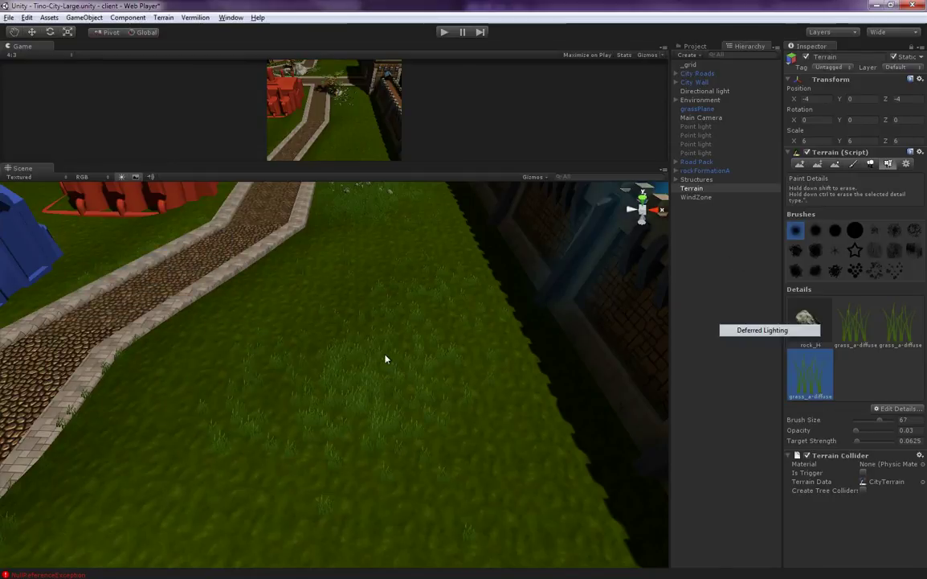
# - Paint more of the resized grass over and around the existing patch on the lawn
pyautogui.moveTo(385, 354)
pyautogui.mouseDown()
pyautogui.moveTo(356, 346)
pyautogui.moveTo(349, 395)
pyautogui.moveTo(359, 461)
pyautogui.moveTo(268, 414)
pyautogui.moveTo(398, 342)
pyautogui.moveTo(358, 288)
pyautogui.mouseUp()
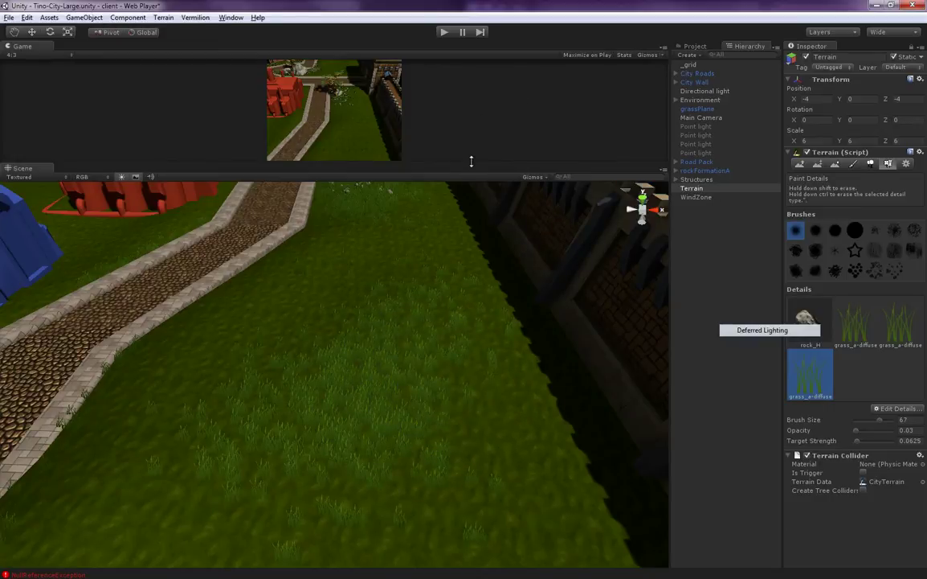
# - Run the scene in an enlarged Game view and move Main Camera over the painted grass to position X 156.12, Y 13.5, Z 29.1
pyautogui.moveTo(464, 270); pyautogui.dragTo(459, 344)
pyautogui.click(443, 32)
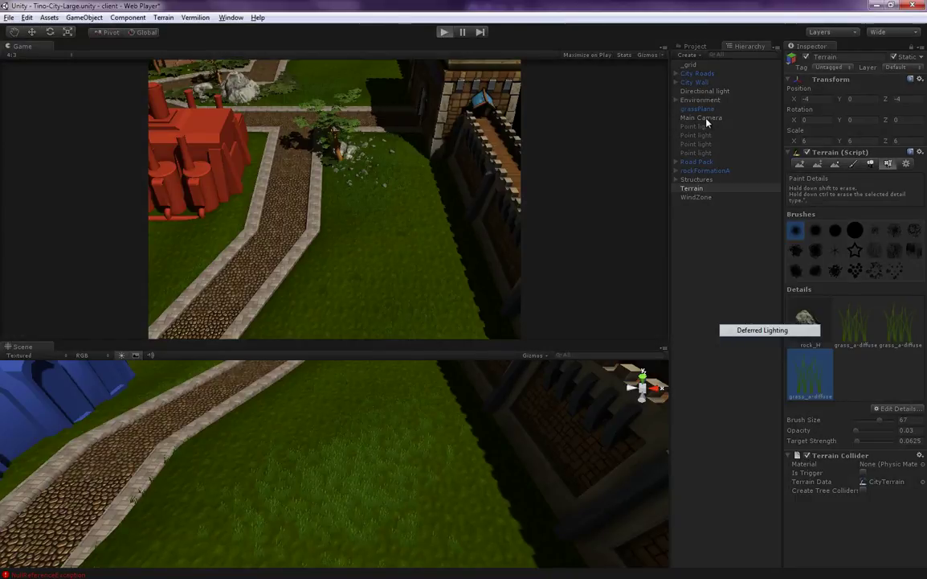
pyautogui.click(706, 121)
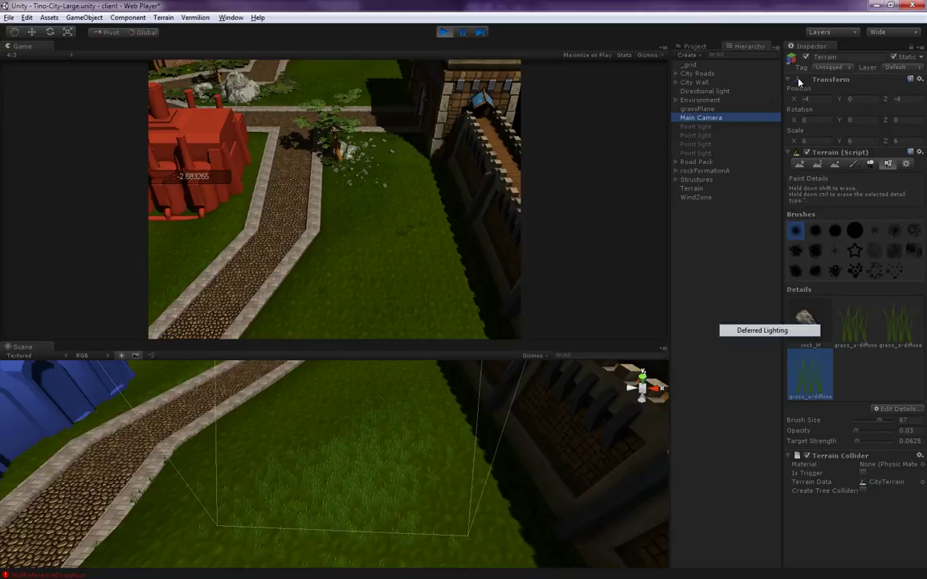
pyautogui.click(911, 47)
pyautogui.moveTo(889, 98); pyautogui.dragTo(667, 71)
pyautogui.moveTo(839, 99); pyautogui.dragTo(796, 109)
pyautogui.moveTo(890, 100); pyautogui.dragTo(916, 101)
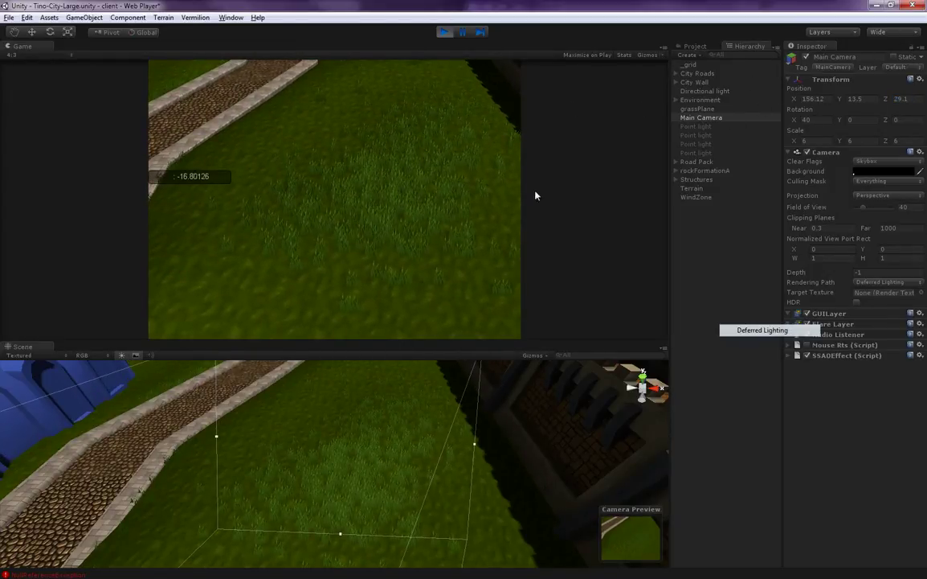
# - Try the terrain's grass tint at brightness value 255, lower it to 147, and end play mode
pyautogui.click(384, 419)
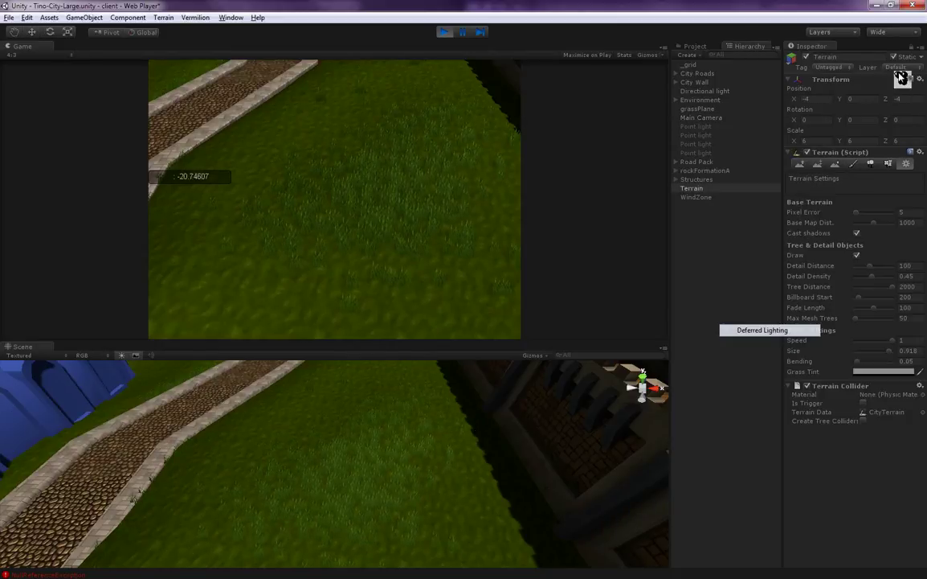
pyautogui.click(883, 371)
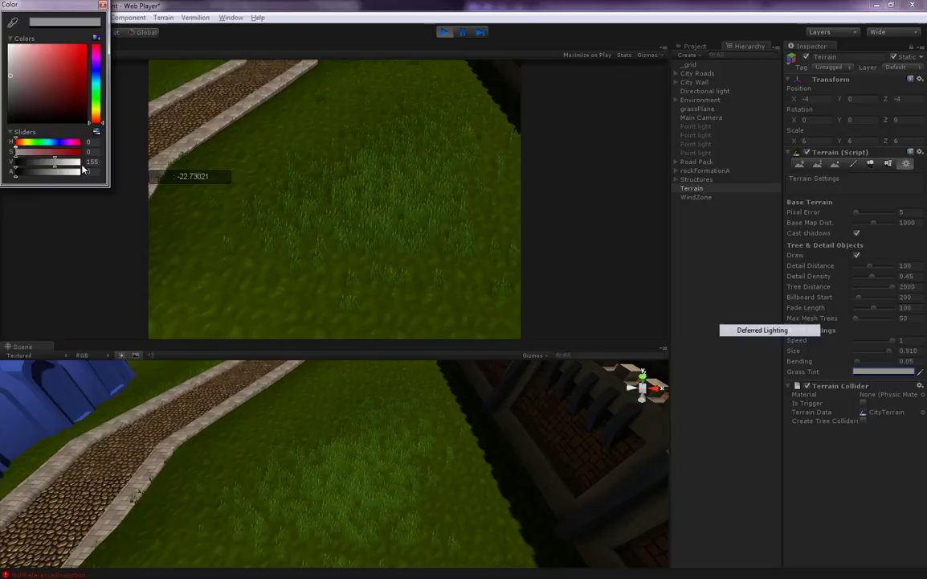
pyautogui.moveTo(71, 161); pyautogui.dragTo(86, 161)
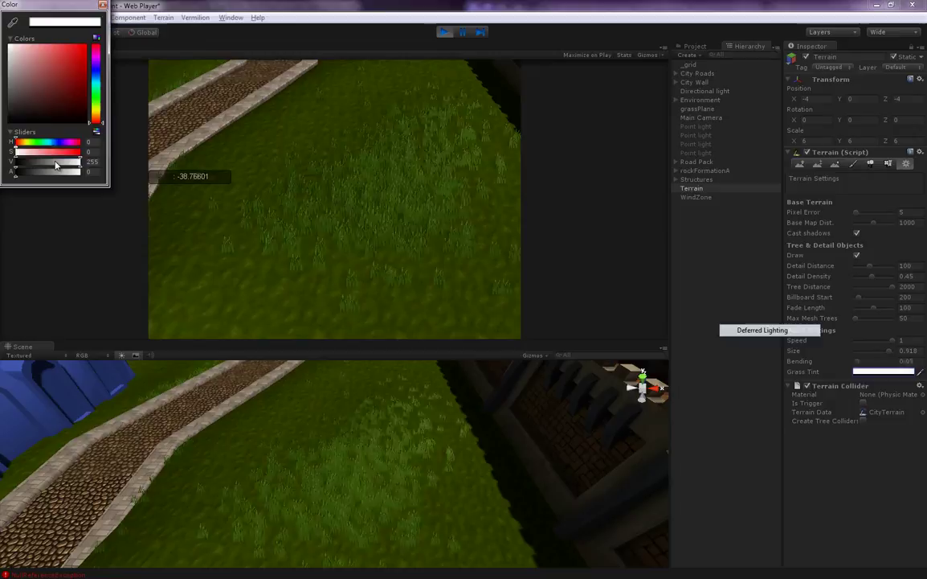
pyautogui.moveTo(56, 165); pyautogui.dragTo(55, 164)
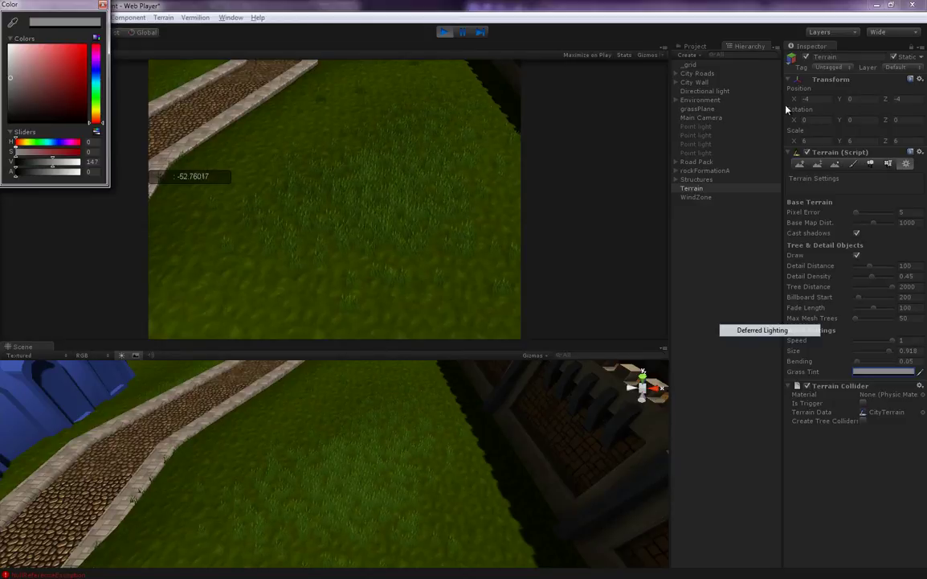
pyautogui.click(449, 32)
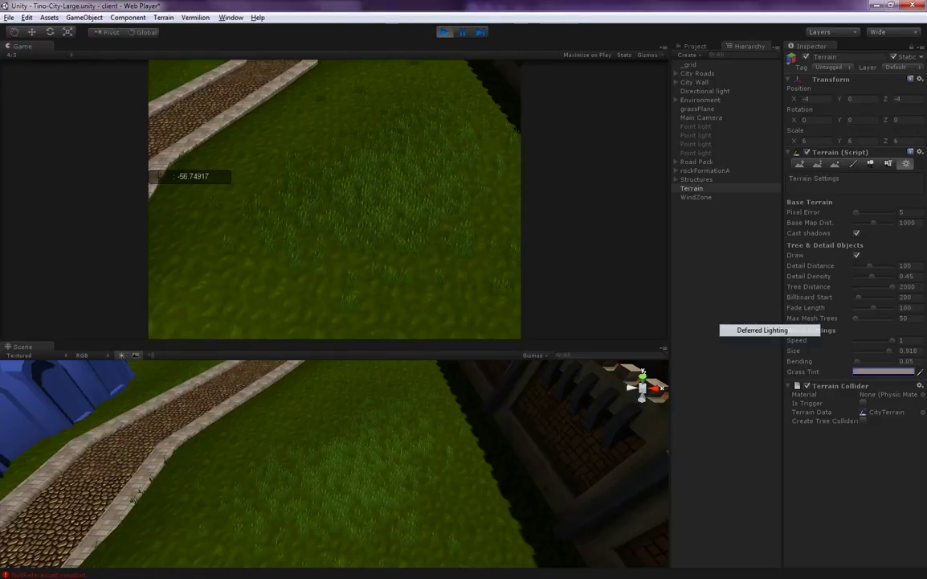